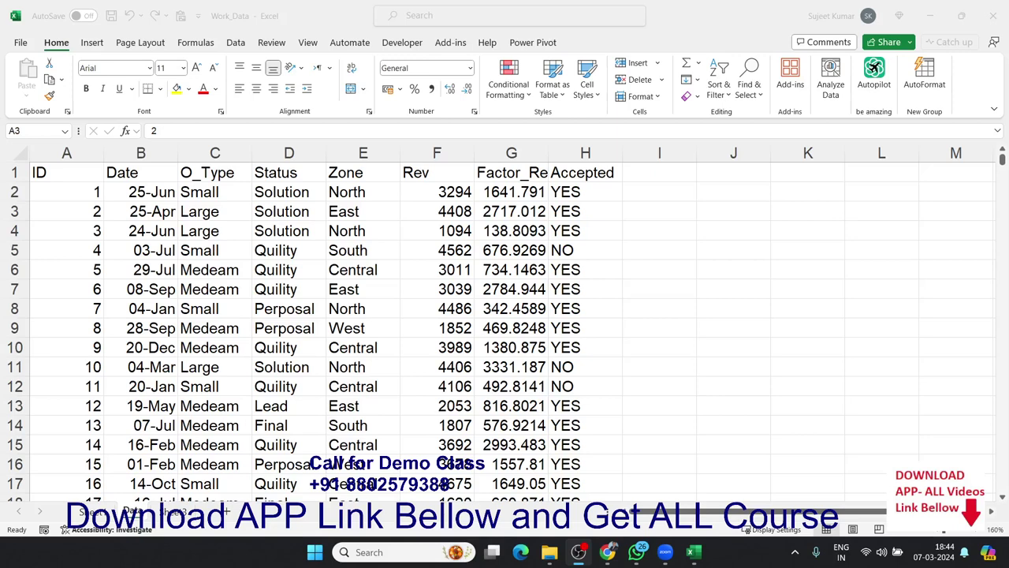
# Close the promotional image to bring the Excel data sheet back into view
pyautogui.click(528, 223)
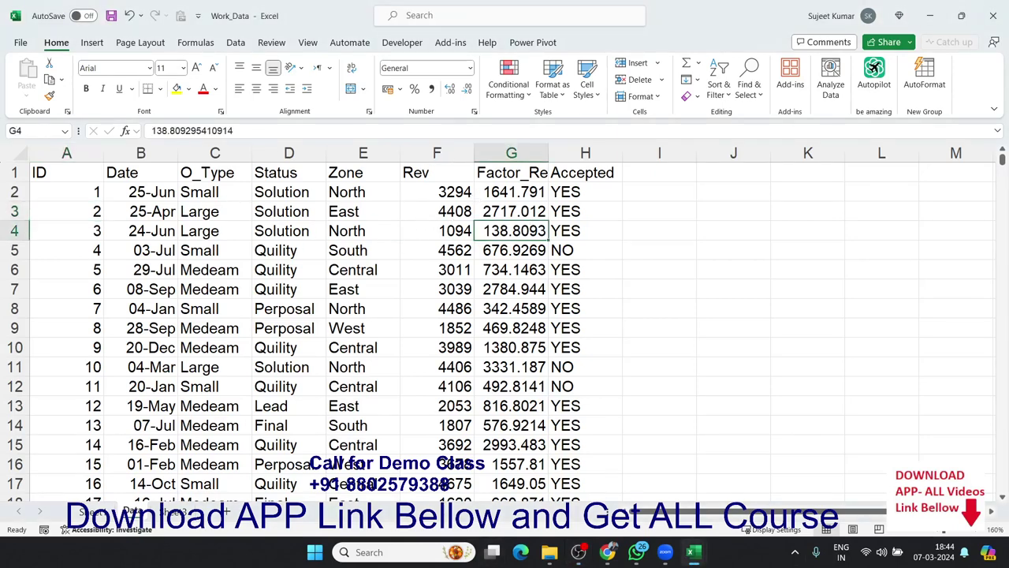
pyautogui.click(563, 558)
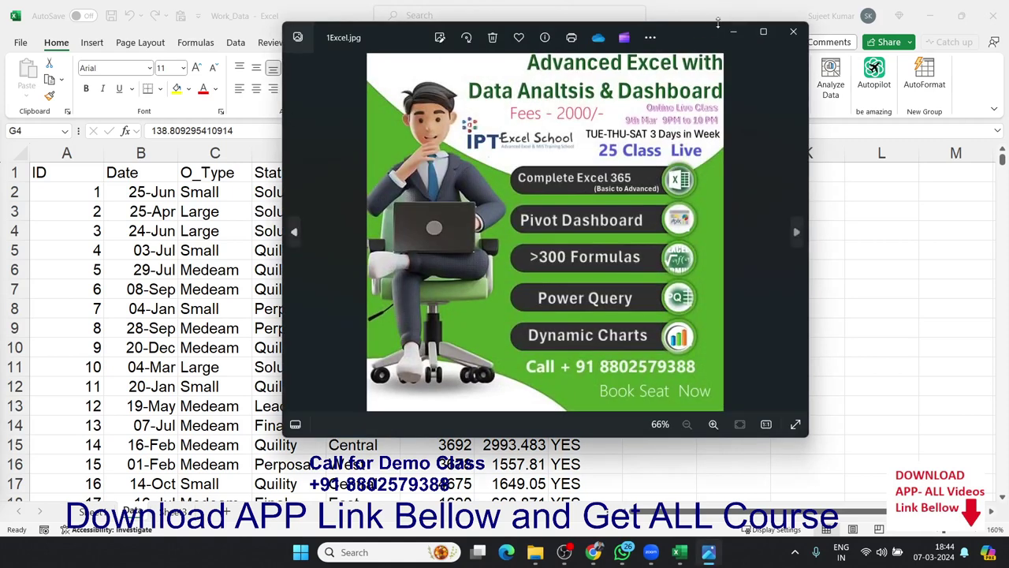
pyautogui.click(733, 32)
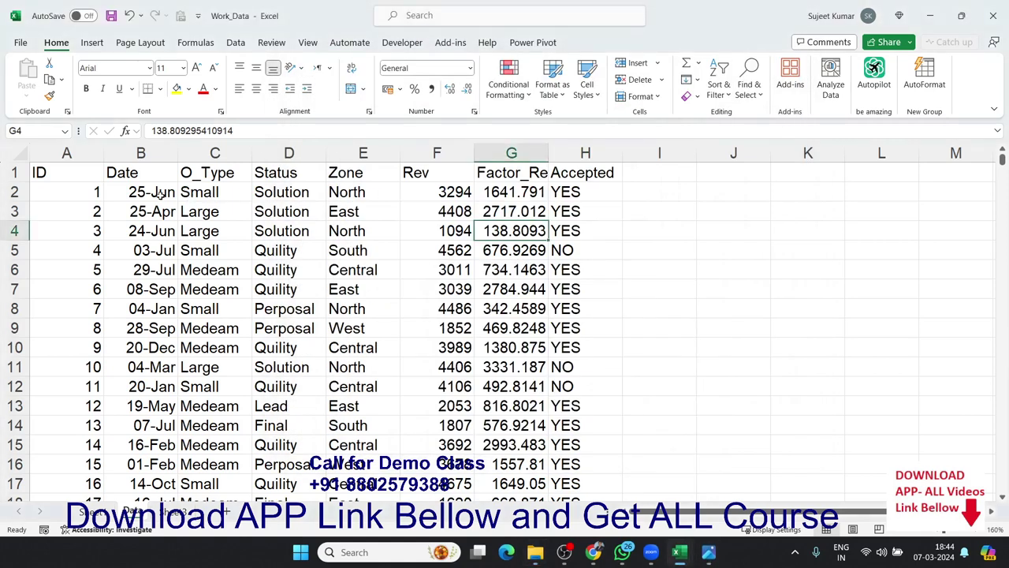
# Return to the ID header cell and check where the data table ends
pyautogui.press('Up')
pyautogui.press('Home')
pyautogui.press('Up')
pyautogui.press('Up')
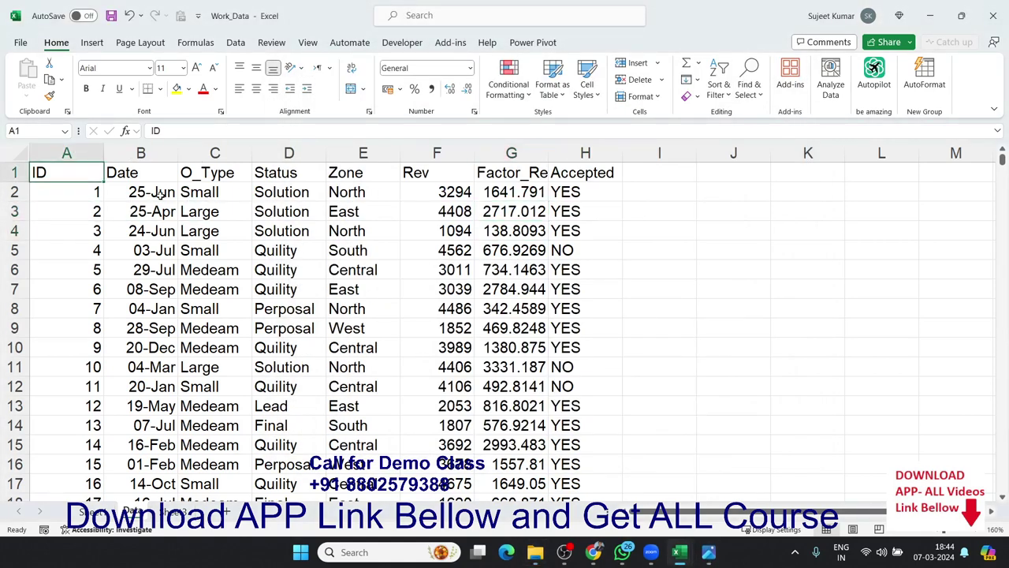
pyautogui.hotkey('ctrl', 'shift', 'Right')
pyautogui.hotkey('ctrl', 'shift', 'Down')
pyautogui.hotkey('ctrl', 'Home')
pyautogui.press('Right')
pyautogui.press('Right')
pyautogui.press('Right')
pyautogui.press('Right')
# Check the Zone and Rev columns down to their last data row and back
pyautogui.press('Down')
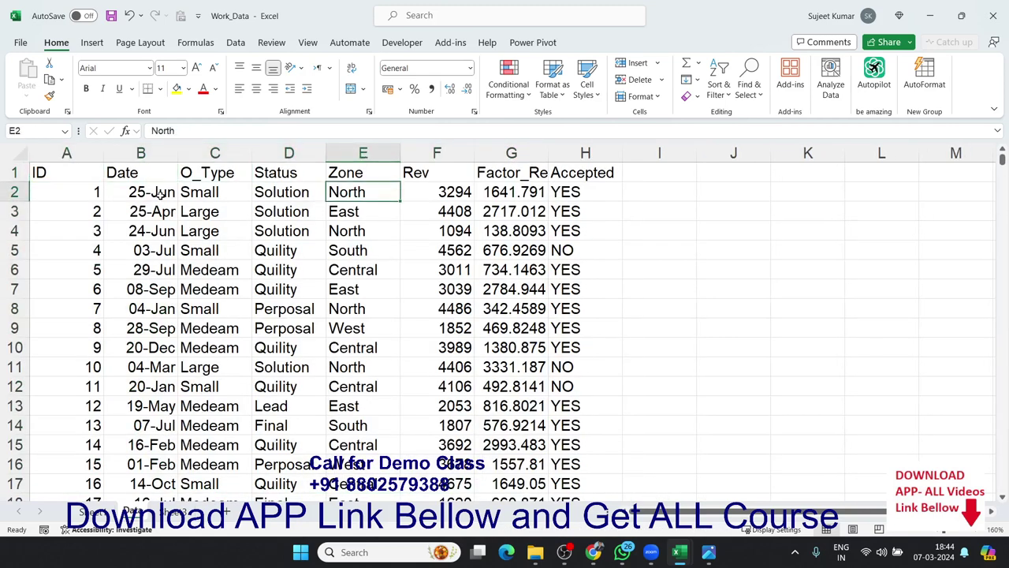
pyautogui.press('Down')
pyautogui.press('Down')
pyautogui.press('Down')
pyautogui.press('Up')
pyautogui.press('Up')
pyautogui.press('Up')
pyautogui.press('Up')
pyautogui.hotkey('ctrl', 'shift', 'Down')
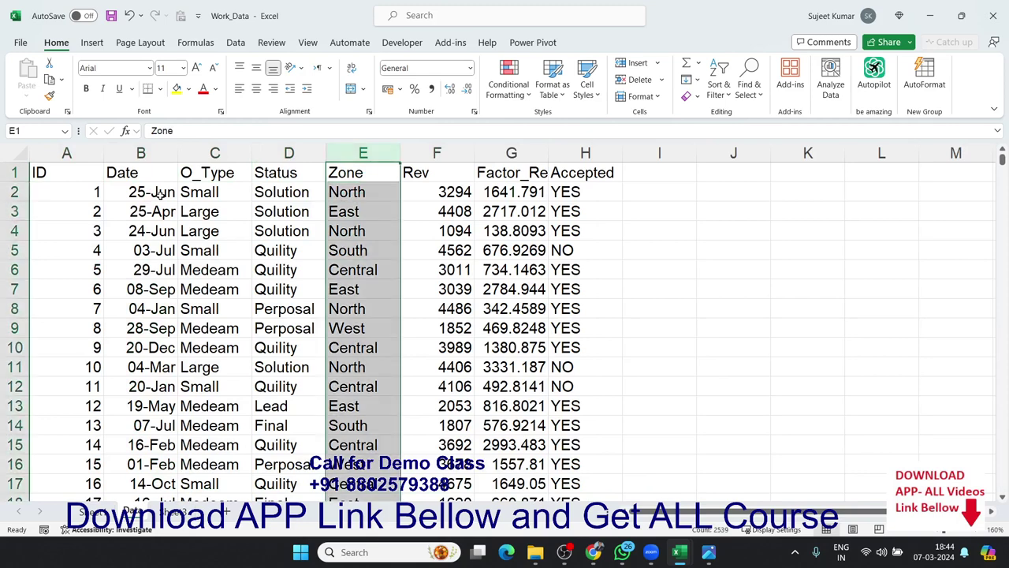
pyautogui.hotkey('ctrl', 'Down')
pyautogui.press('Up')
pyautogui.hotkey('ctrl', 'Up')
pyautogui.press('Right')
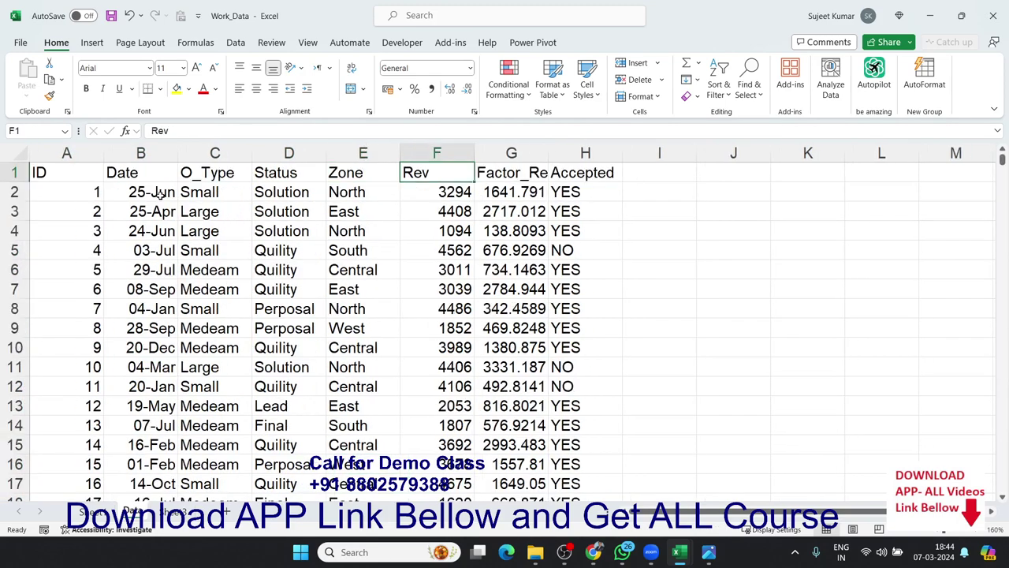
pyautogui.hotkey('ctrl', 'Down')
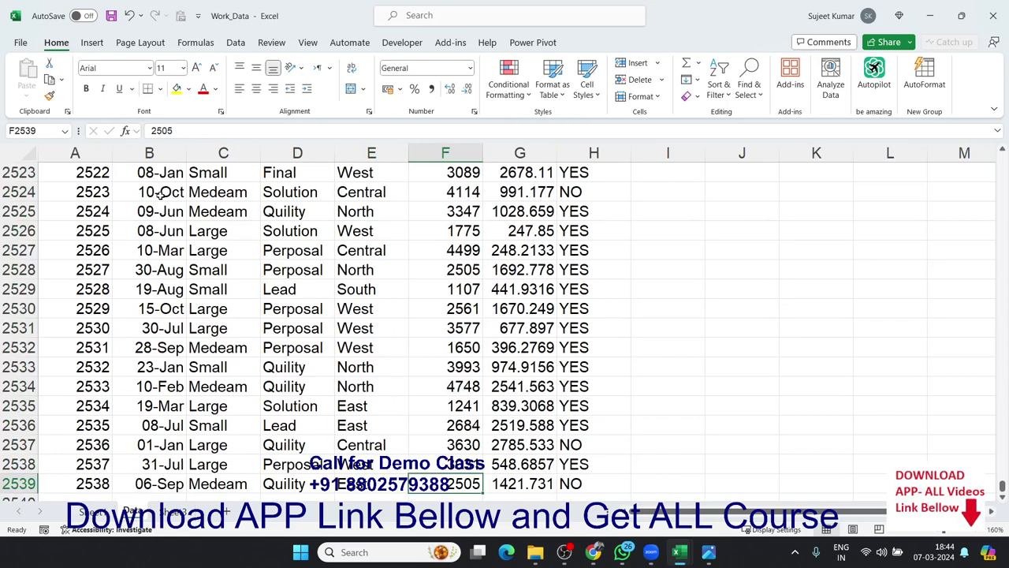
pyautogui.hotkey('ctrl', 'Up')
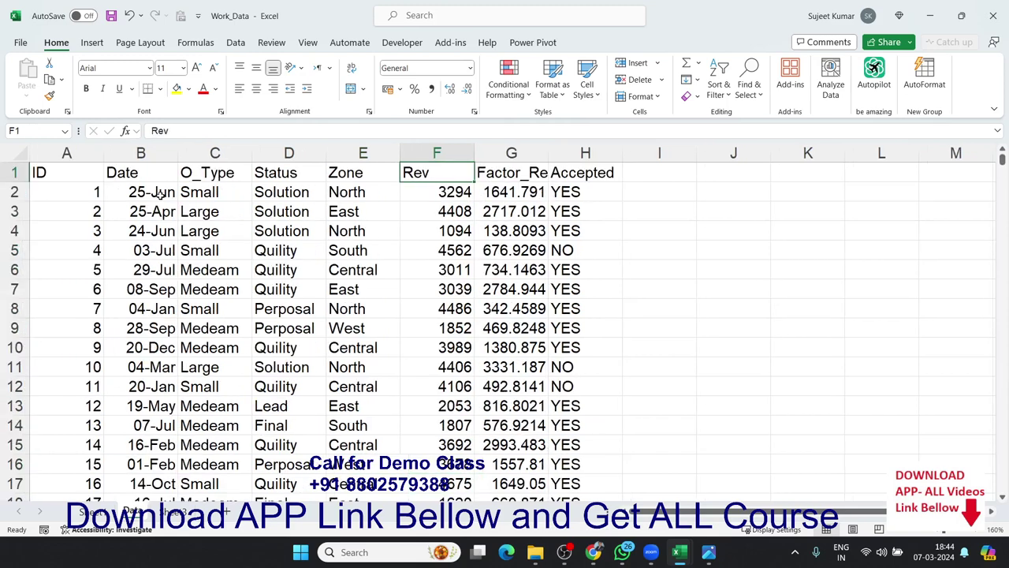
# Select the whole data range A1:H2539 from the top-left cell
pyautogui.hotkey('ctrl', 'Left')
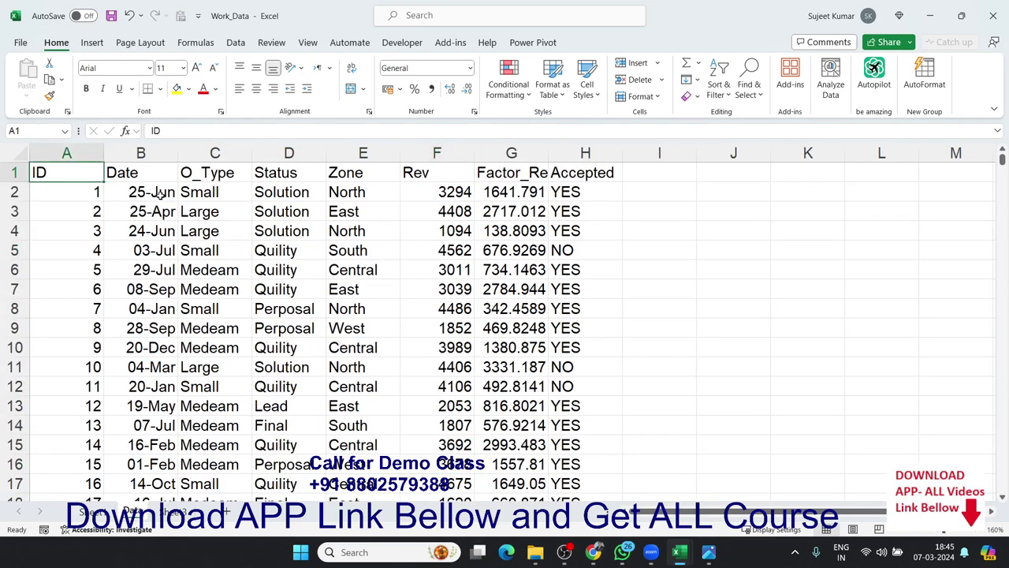
pyautogui.hotkey('ctrl', 'shift', 'Right')
pyautogui.hotkey('ctrl', 'shift', 'Down')
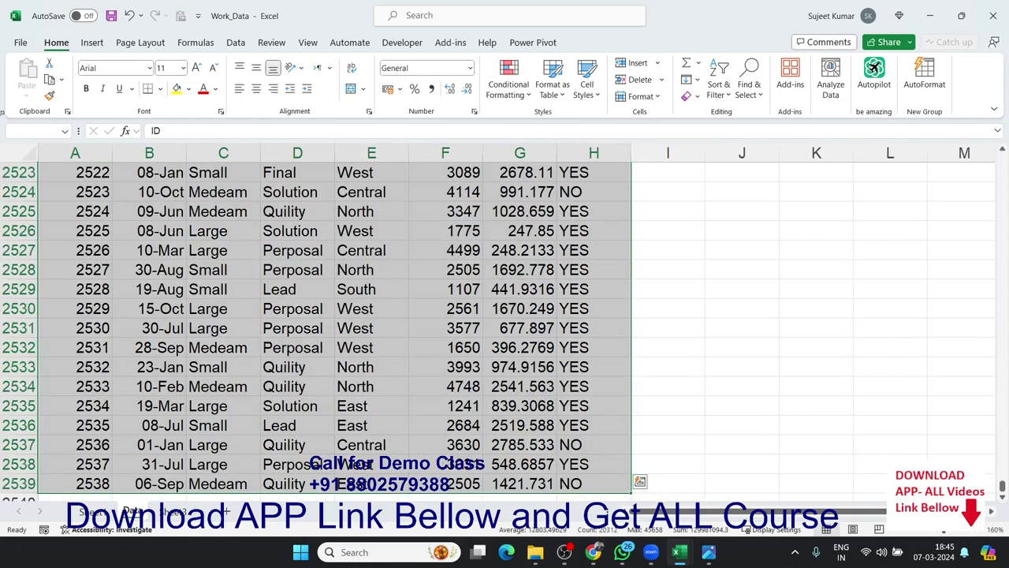
# Create a new-sheet PivotTable with Zone as rows and summed Rev as values, then return to Data
pyautogui.click(93, 46)
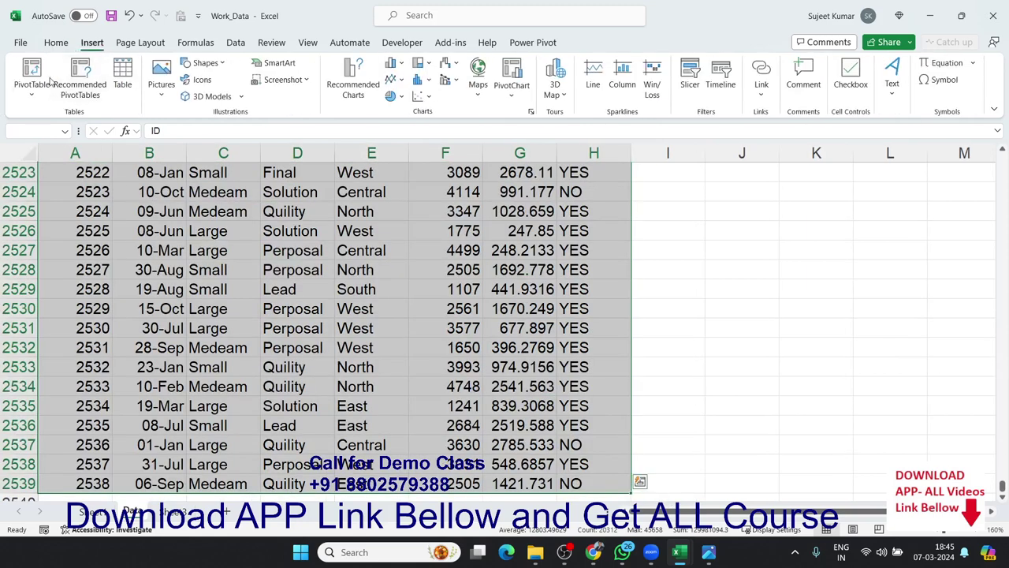
pyautogui.click(49, 79)
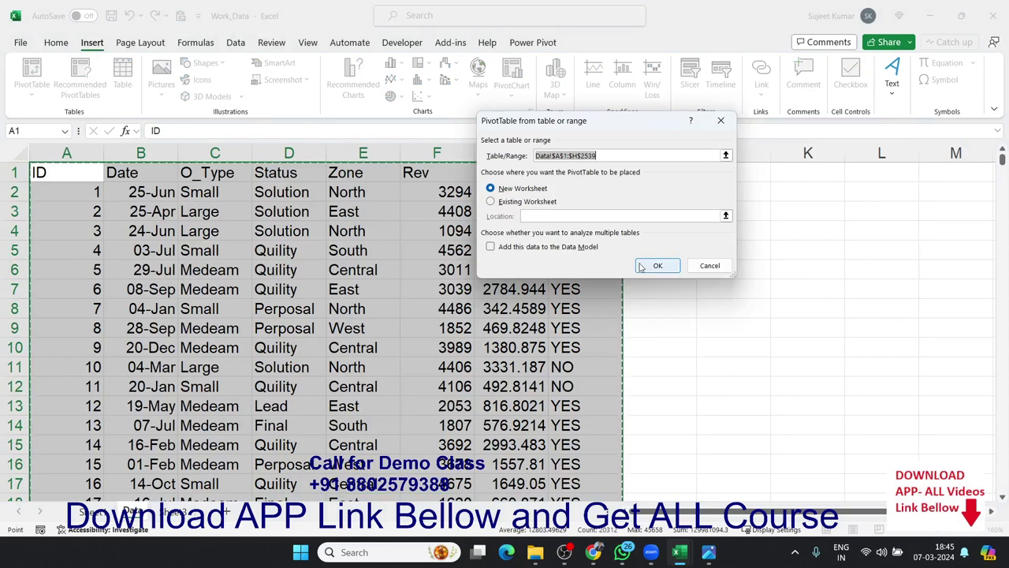
pyautogui.click(641, 267)
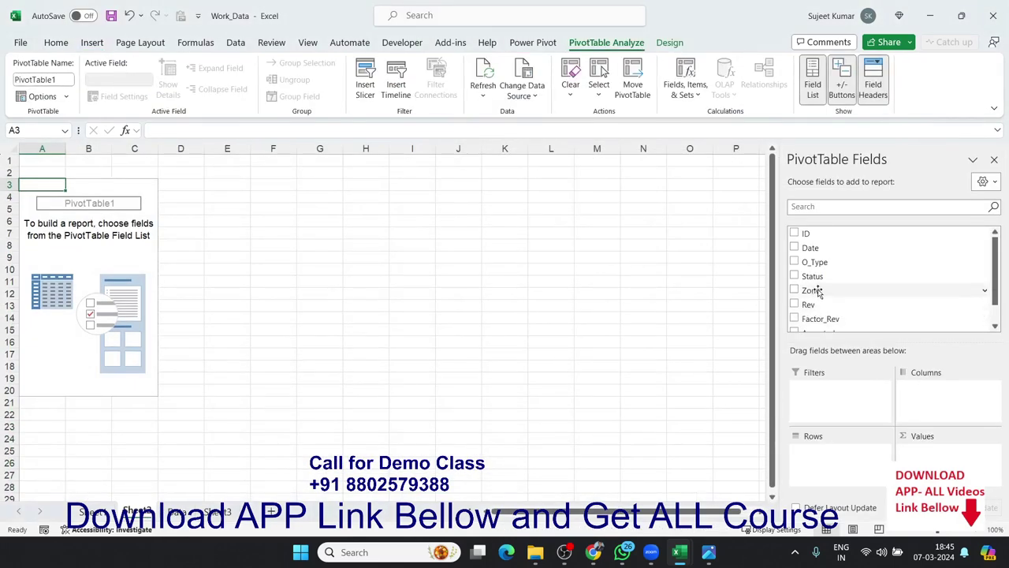
pyautogui.moveTo(818, 291); pyautogui.dragTo(837, 465)
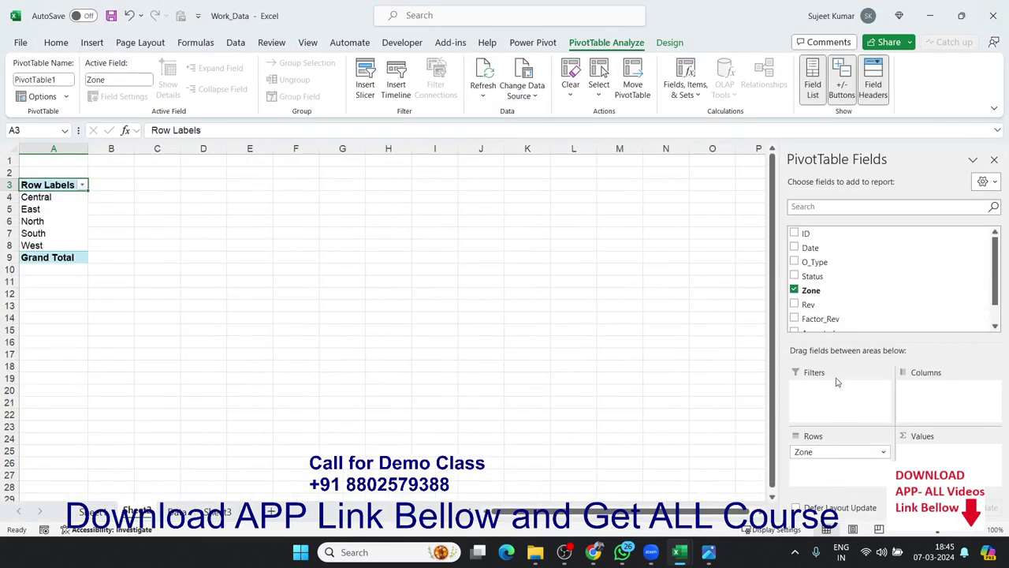
pyautogui.moveTo(811, 305); pyautogui.dragTo(907, 452)
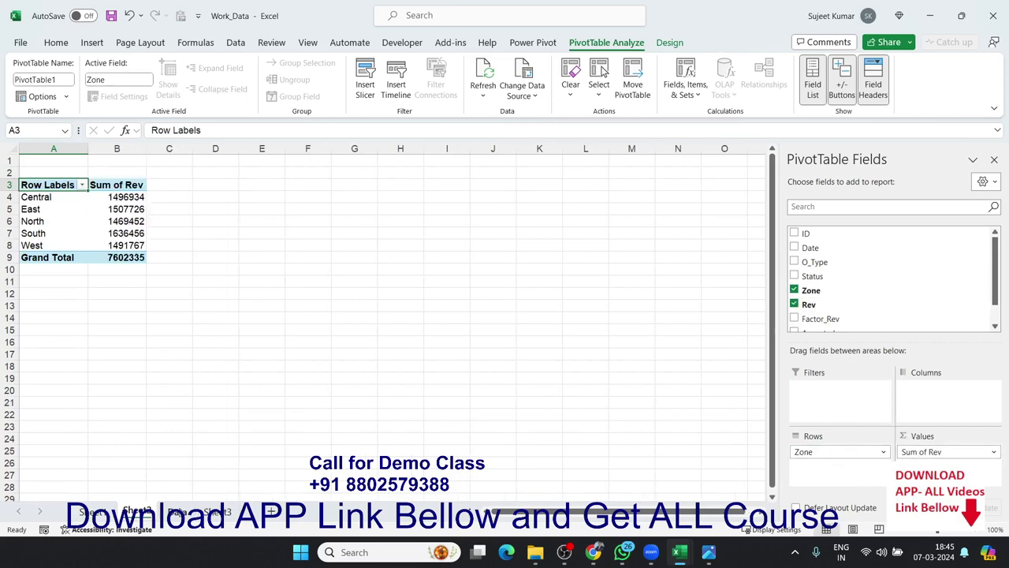
pyautogui.click(175, 513)
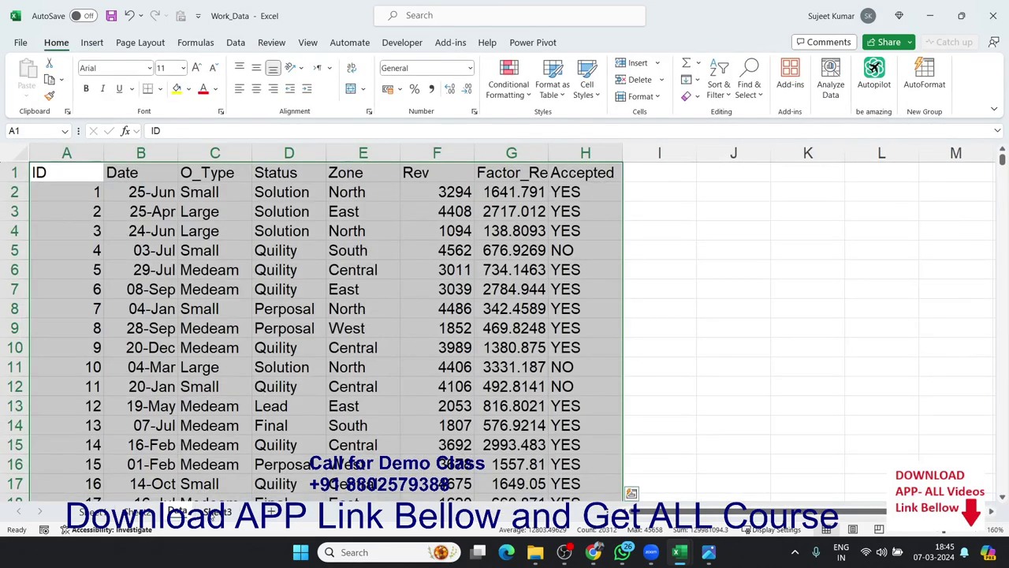
# Enter =UNIQUE(Data!E:E) in Sheet3!A1 to spill the distinct zone names
pyautogui.click(215, 513)
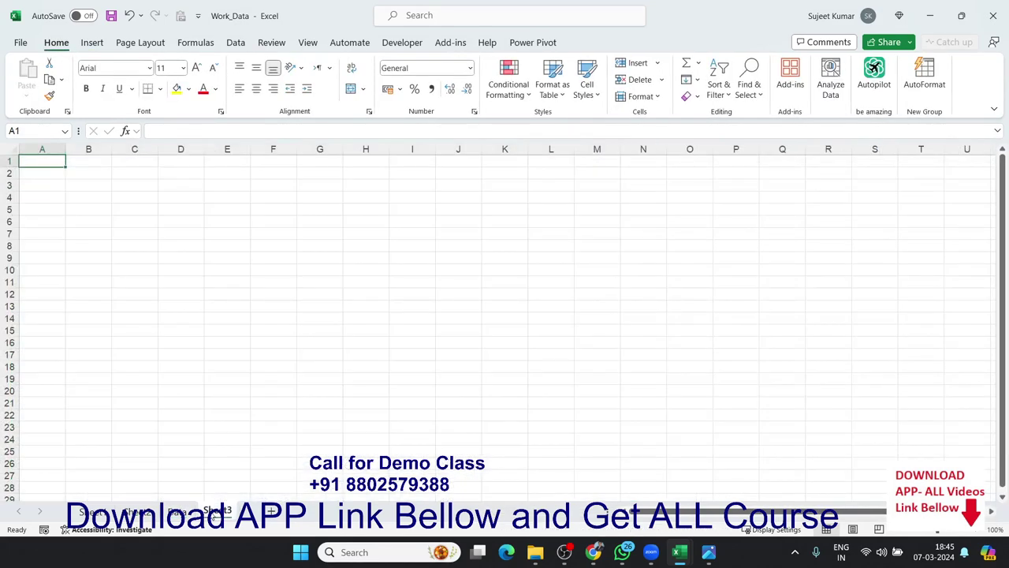
pyautogui.write('=uni')
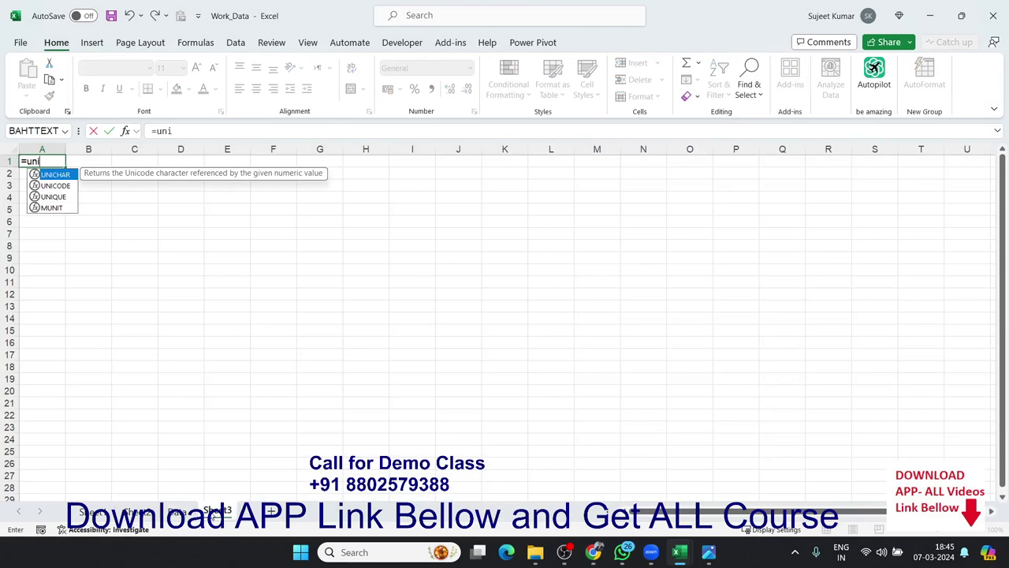
pyautogui.press('Down')
pyautogui.press('Down')
pyautogui.press('Down')
pyautogui.press('Up')
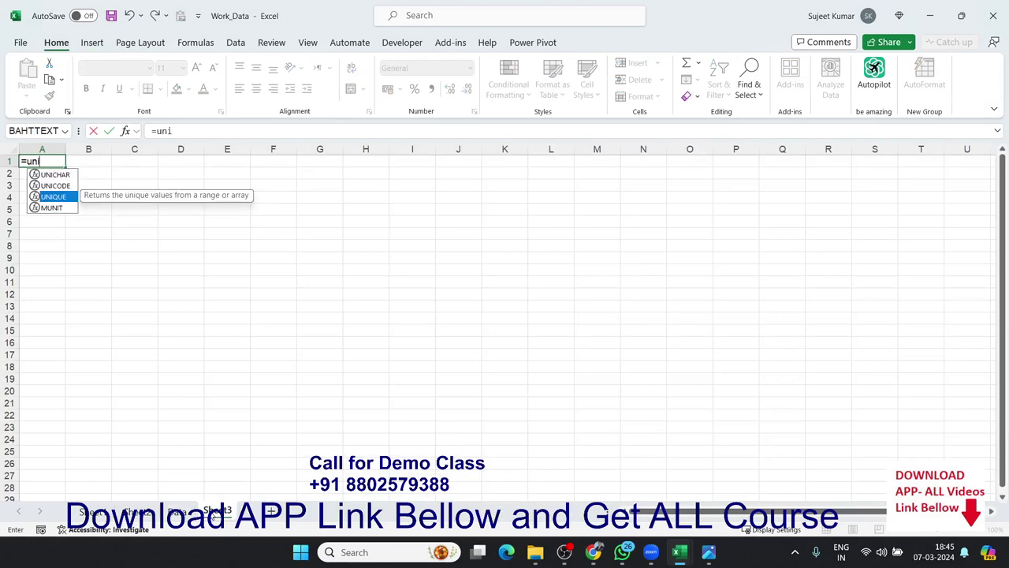
pyautogui.press('Tab')
pyautogui.click(178, 512)
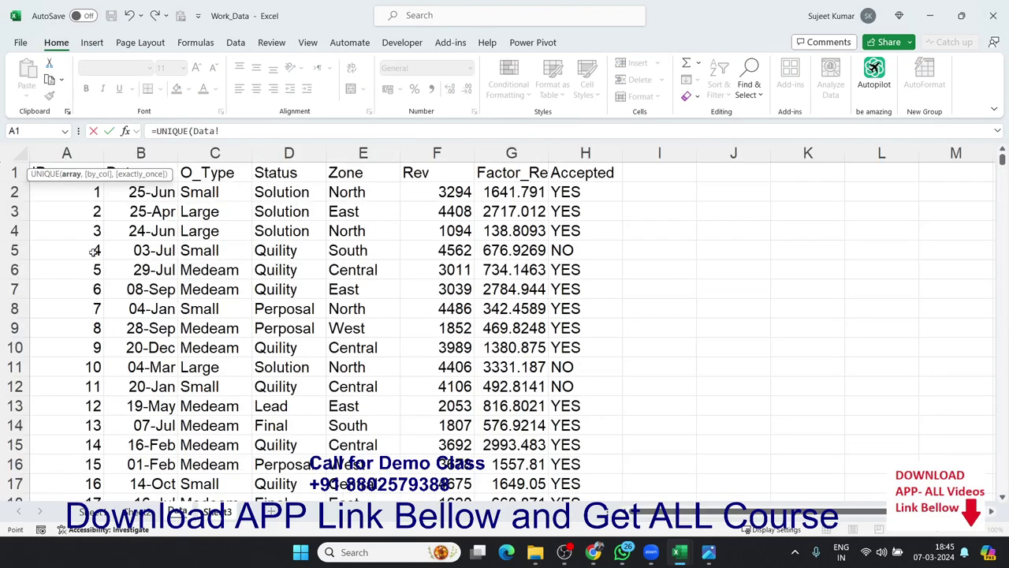
pyautogui.click(350, 153)
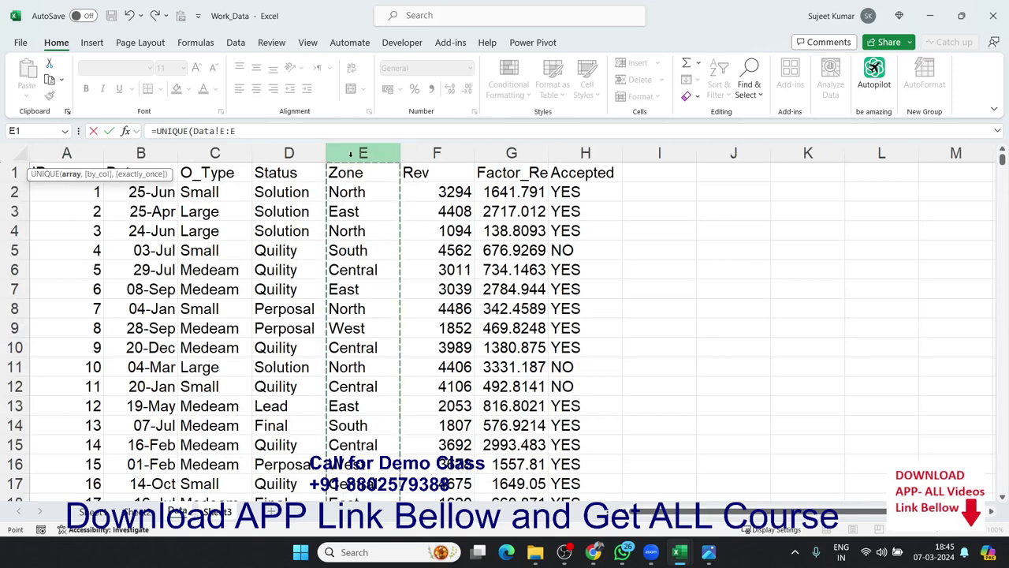
pyautogui.press('Return')
pyautogui.press('Up')
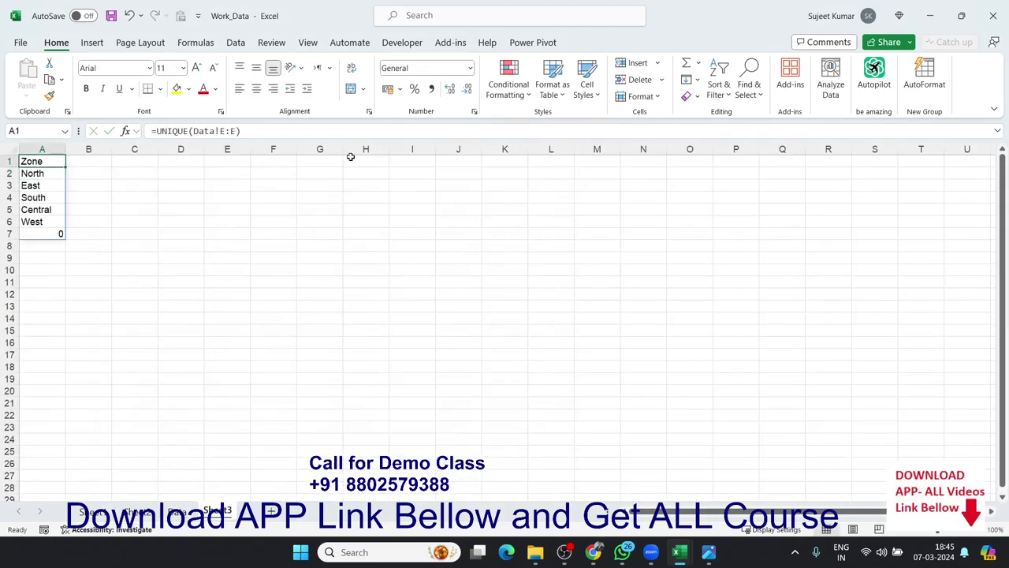
pyautogui.press('Right')
# Type the Rev header in B1 and start a SUMIF with Data!E:E as the range
pyautogui.write('Rev')
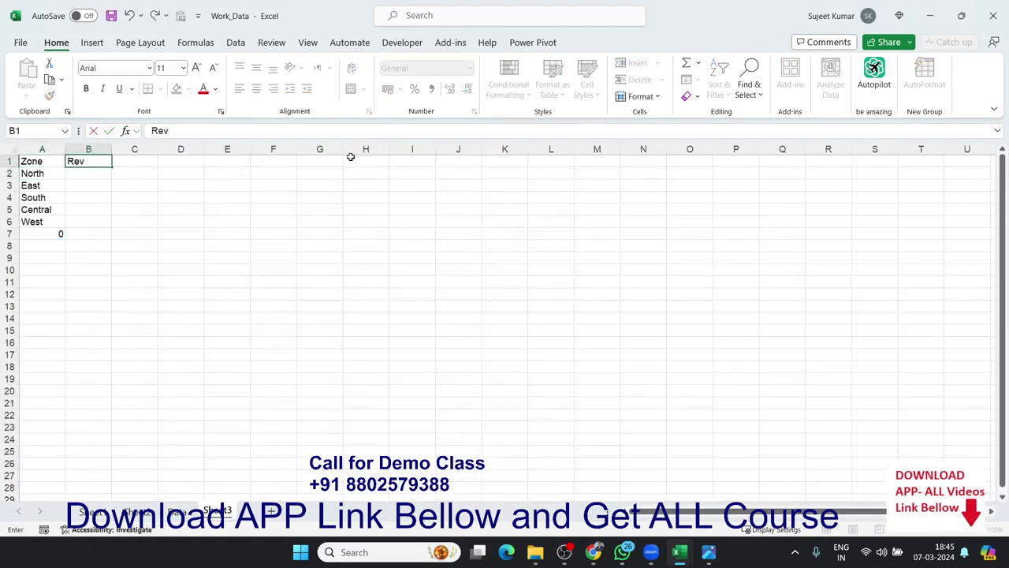
pyautogui.press('Return')
pyautogui.write('=sum')
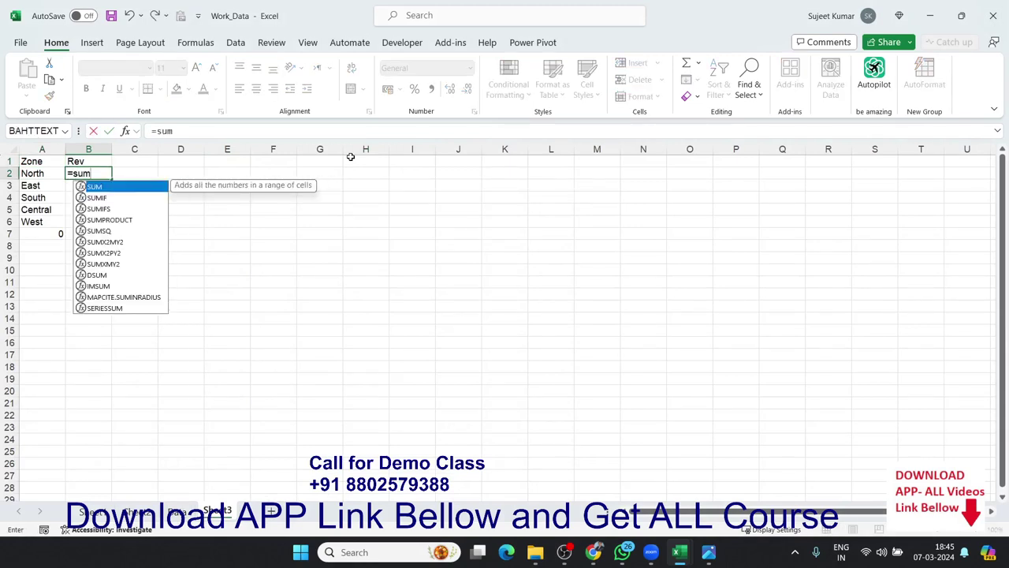
pyautogui.press('Down')
pyautogui.press('Down')
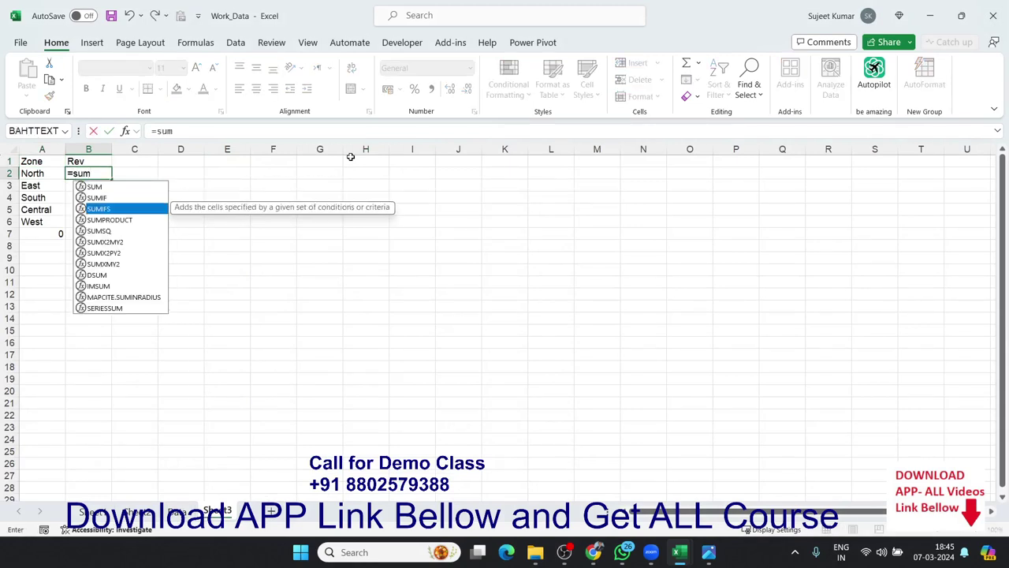
pyautogui.press('Up')
pyautogui.press('Tab')
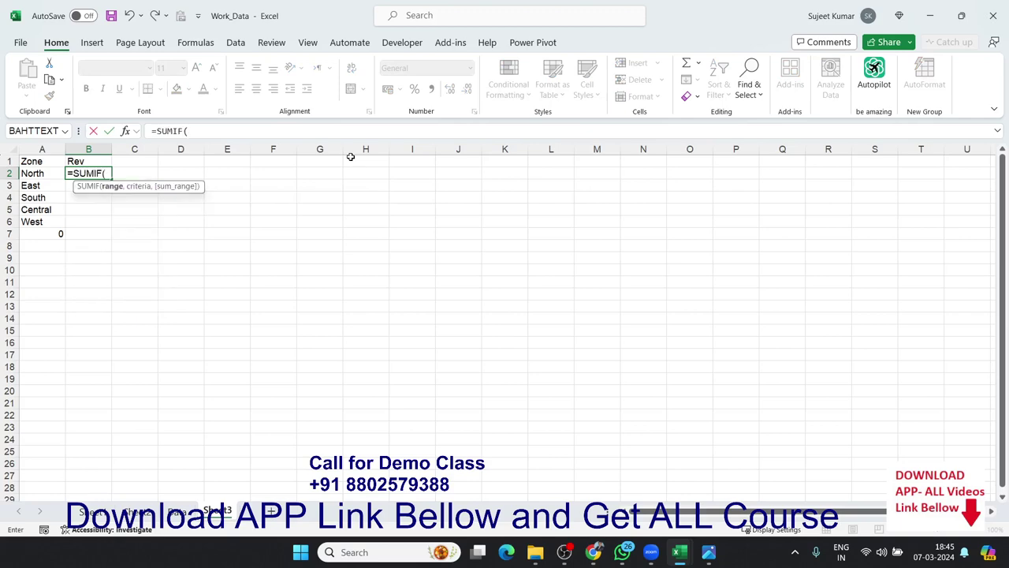
pyautogui.click(177, 515)
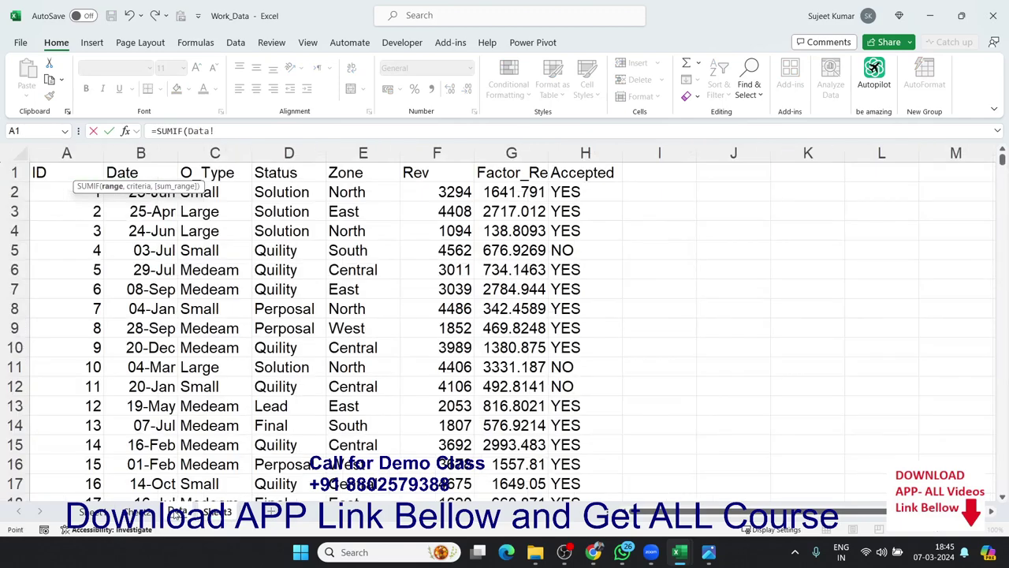
pyautogui.click(356, 153)
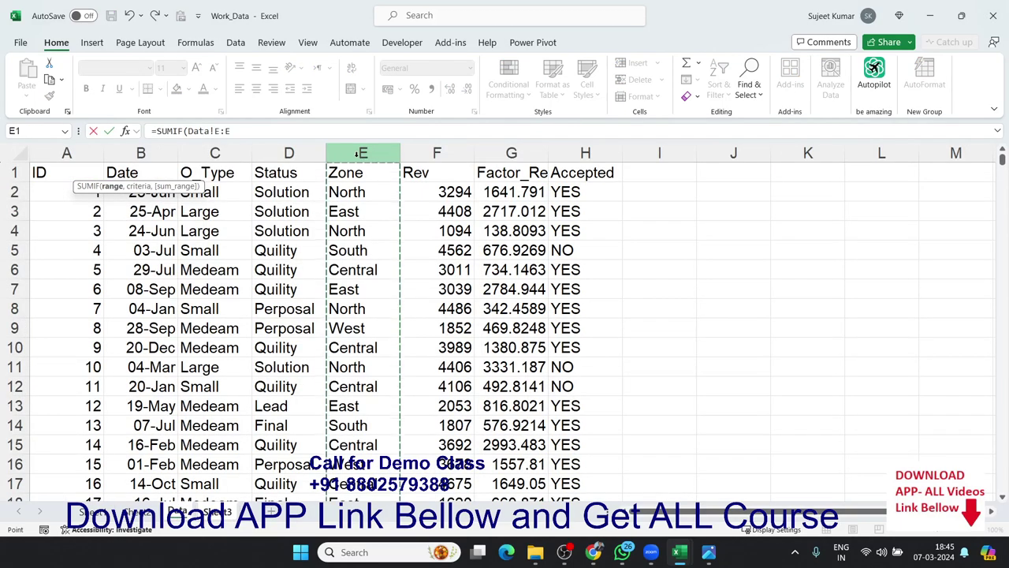
pyautogui.write(',a')
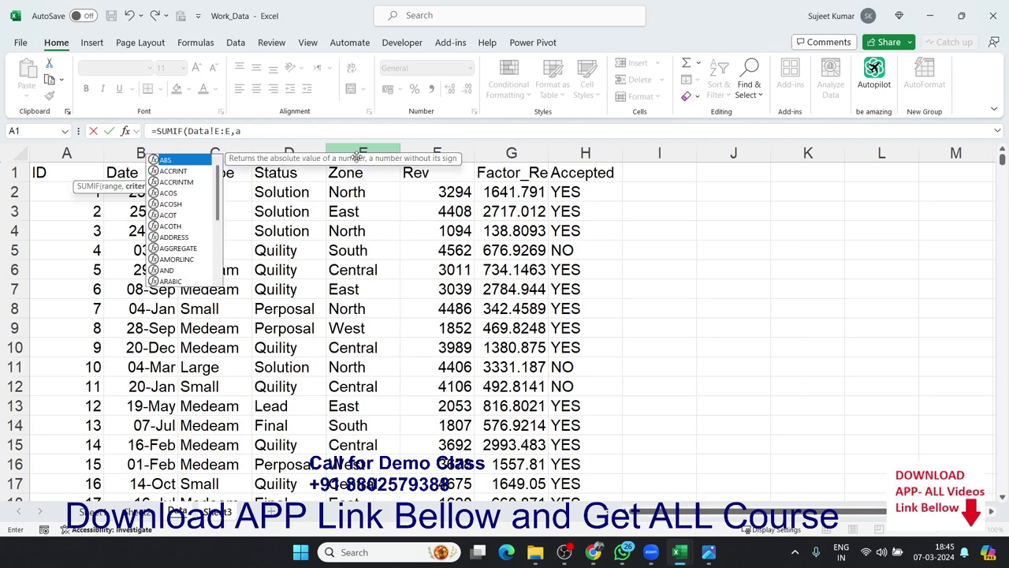
pyautogui.press('BackSpace')
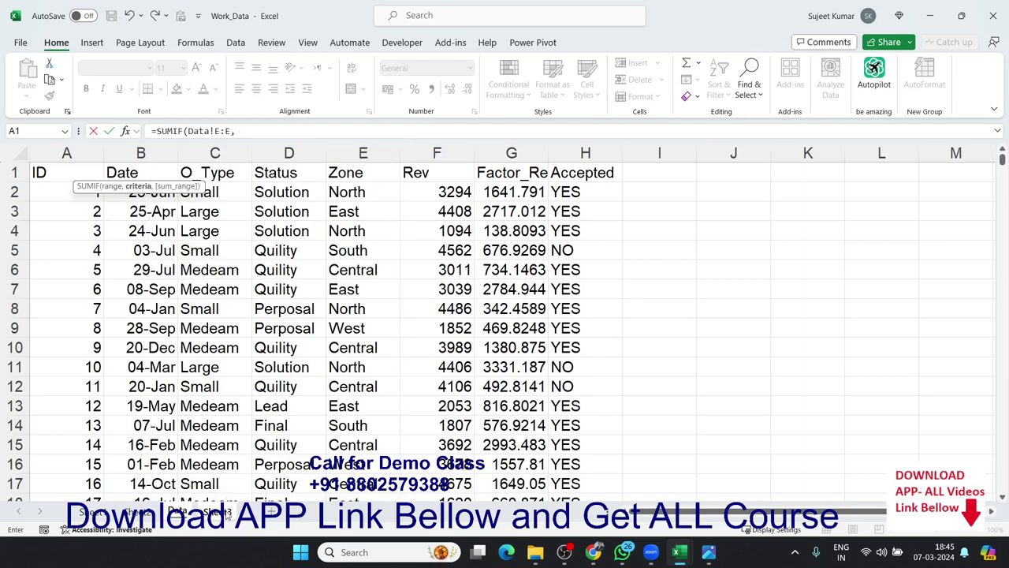
# Complete =SUMIF(Data!E:E,Sheet3!A2,Data!F:F) and fill it down to B6
pyautogui.click(228, 514)
pyautogui.click(43, 174)
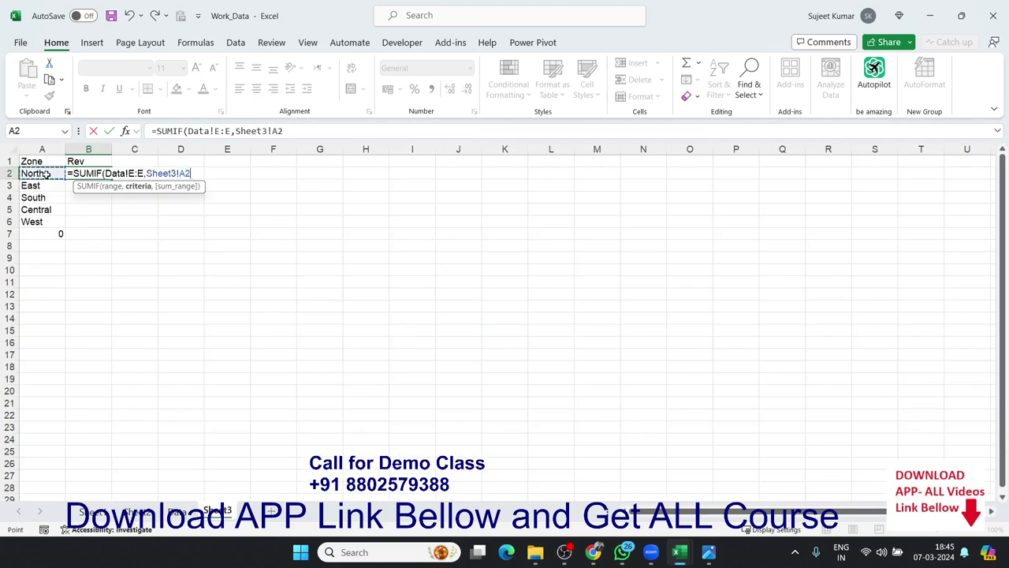
pyautogui.write(',')
pyautogui.click(176, 514)
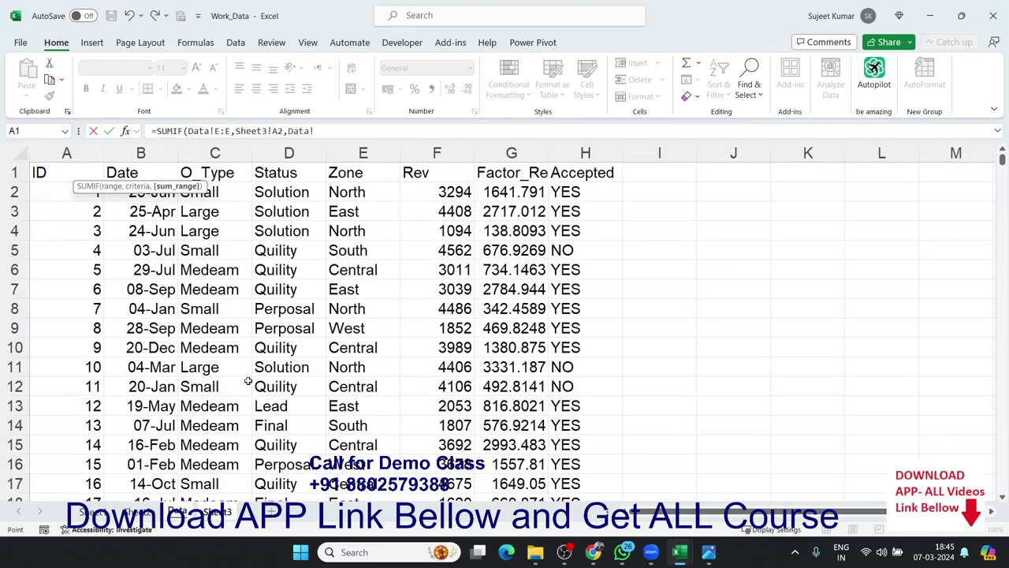
pyautogui.click(433, 153)
pyautogui.press('Return')
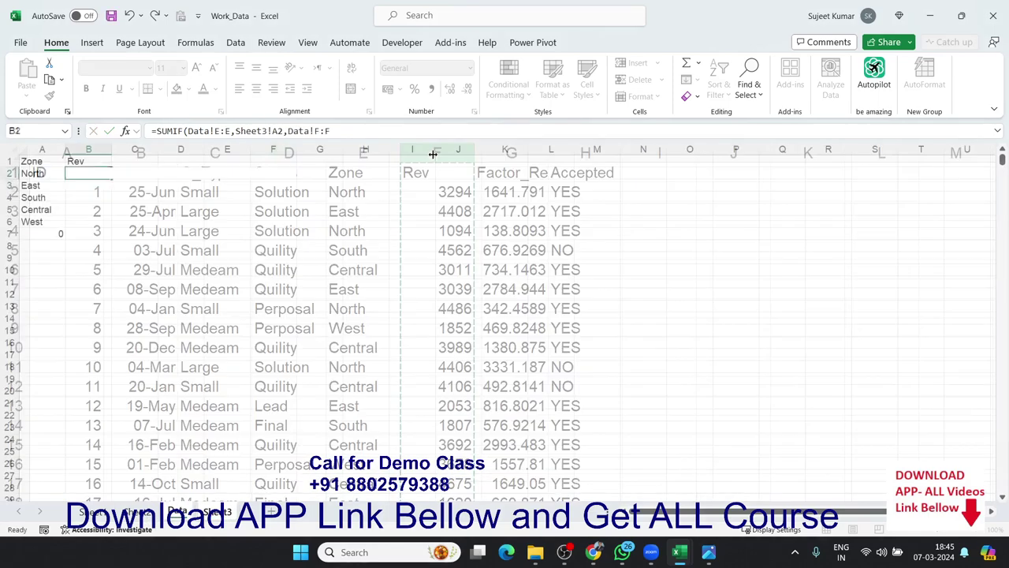
pyautogui.press('Up')
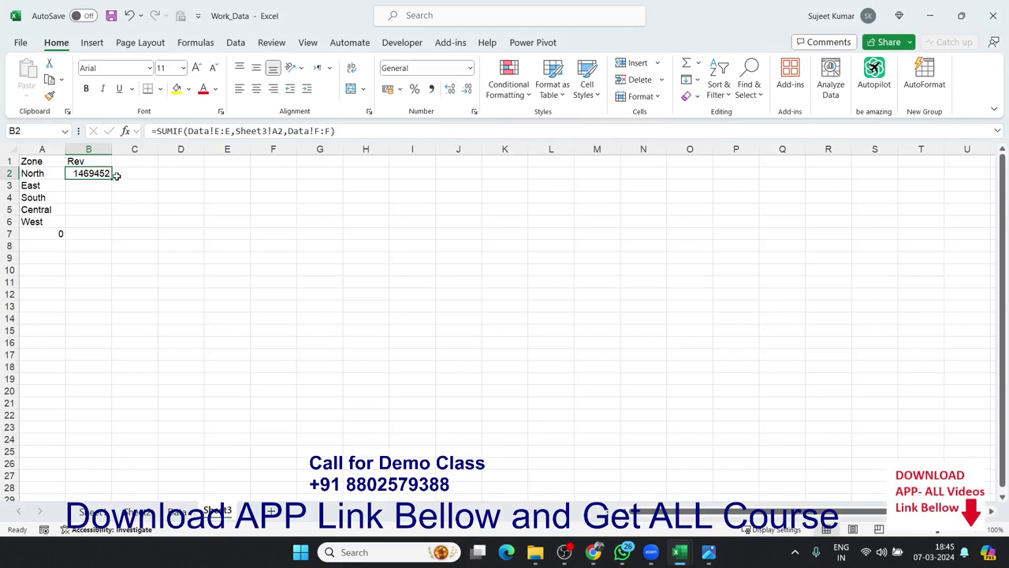
pyautogui.moveTo(113, 177); pyautogui.dragTo(112, 224)
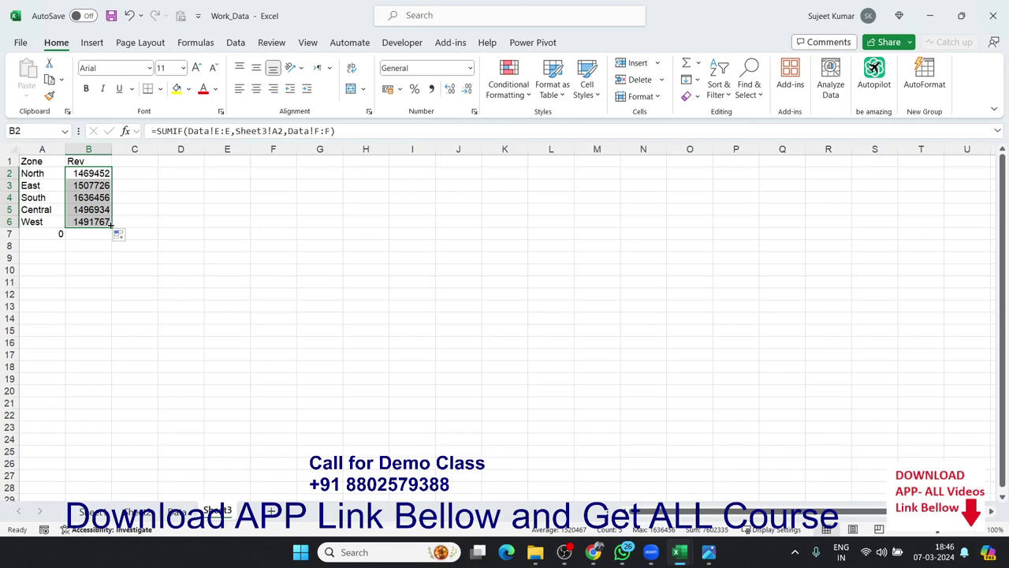
# Glance at the Data sheet, show the Data ribbon, and inspect the zone list and totals
pyautogui.click(188, 514)
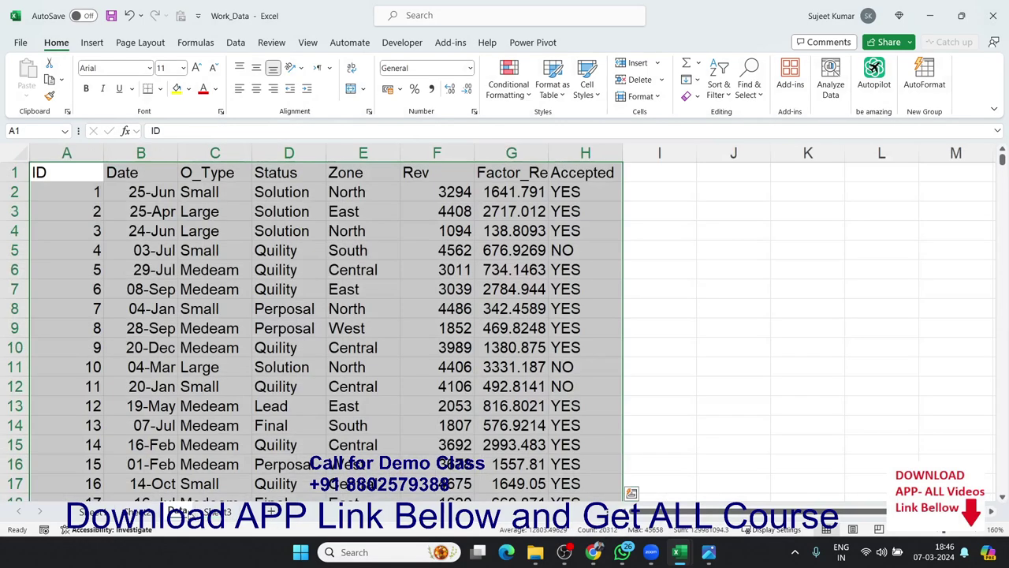
pyautogui.click(218, 512)
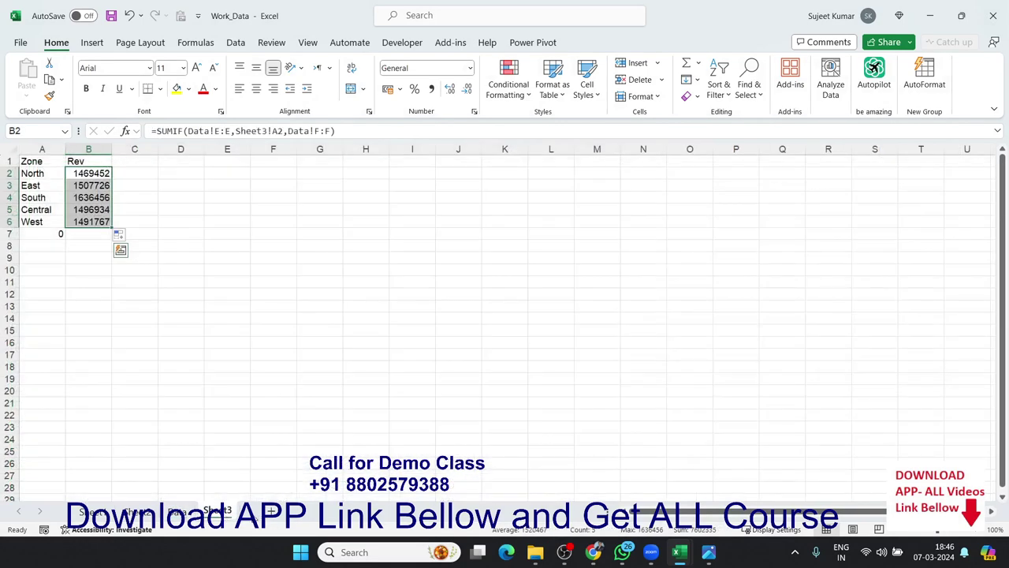
pyautogui.click(250, 233)
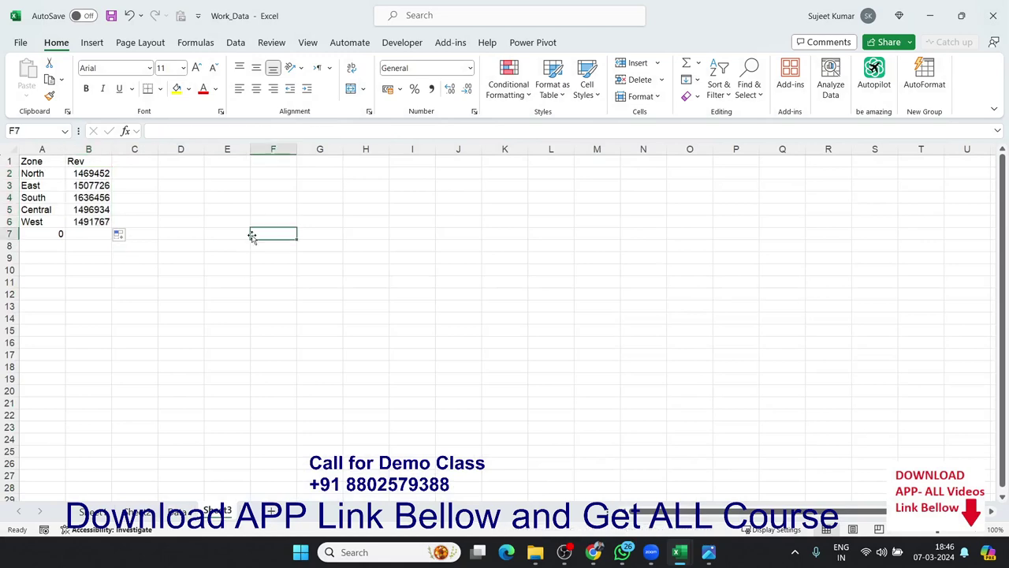
pyautogui.click(234, 43)
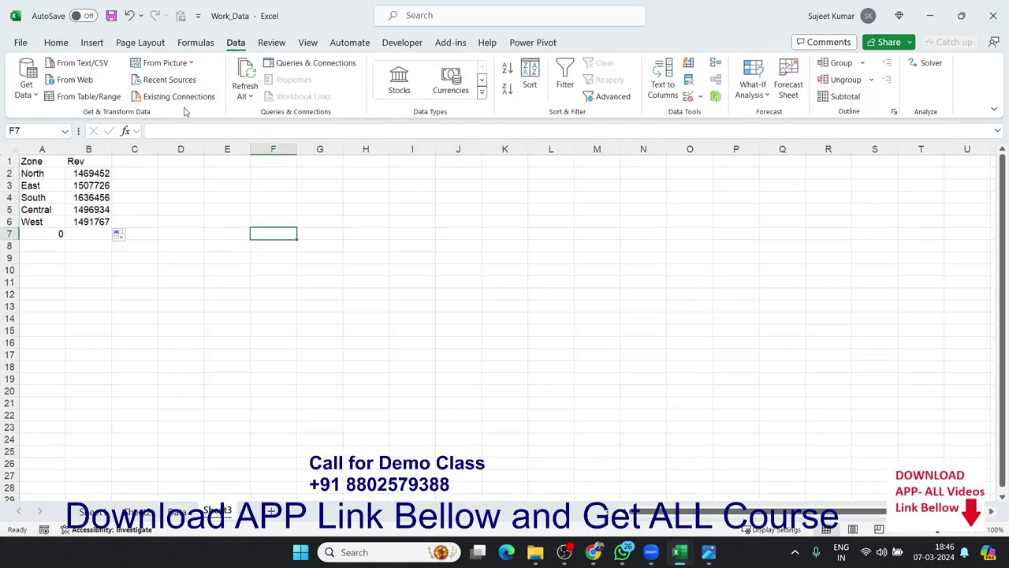
pyautogui.click(93, 183)
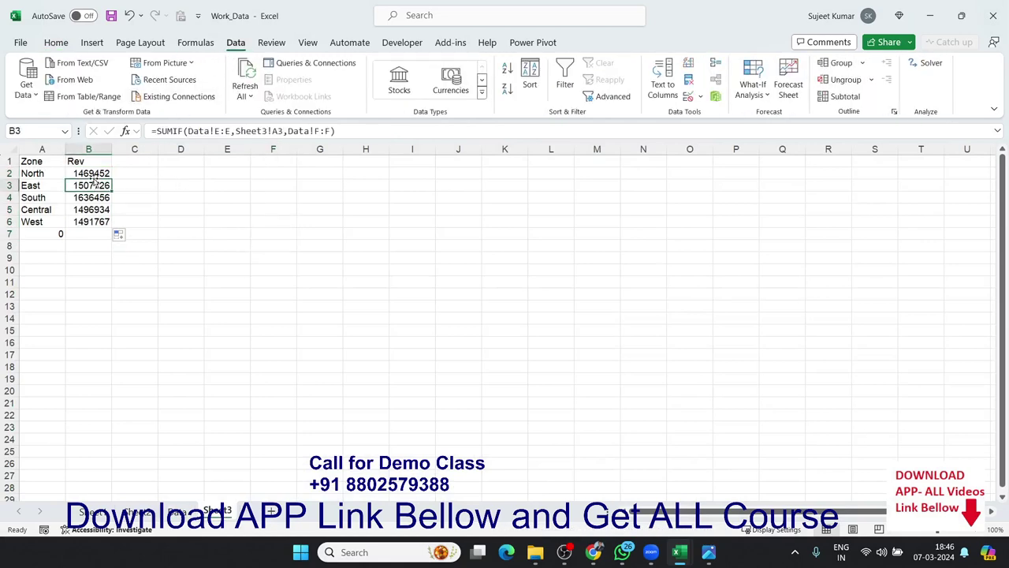
pyautogui.moveTo(35, 173); pyautogui.dragTo(43, 234)
pyautogui.moveTo(76, 174)
pyautogui.mouseDown()
pyautogui.moveTo(91, 221)
pyautogui.moveTo(49, 261)
pyautogui.moveTo(45, 307)
pyautogui.mouseUp()
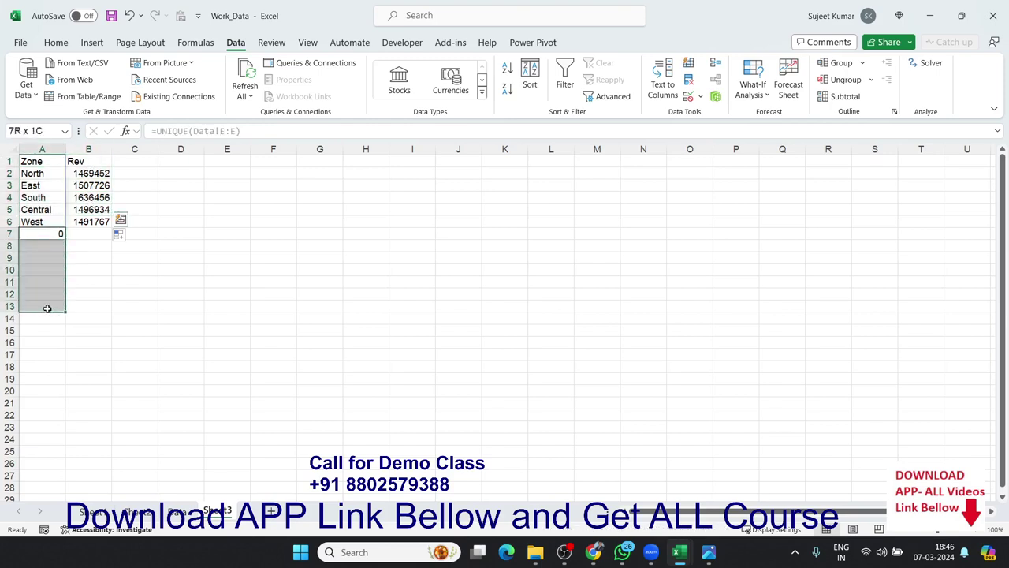
pyautogui.moveTo(89, 222); pyautogui.dragTo(88, 290)
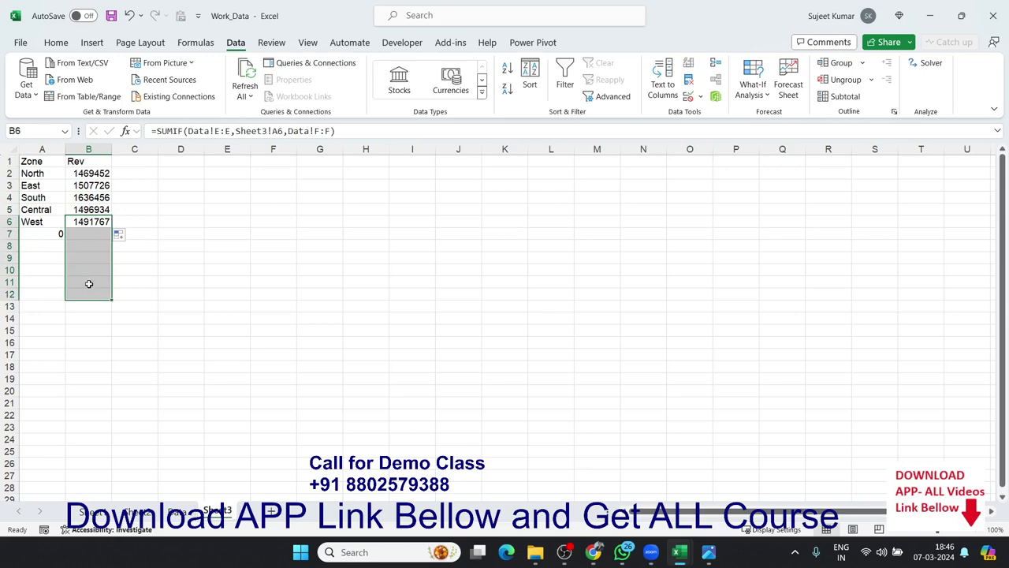
pyautogui.click(177, 513)
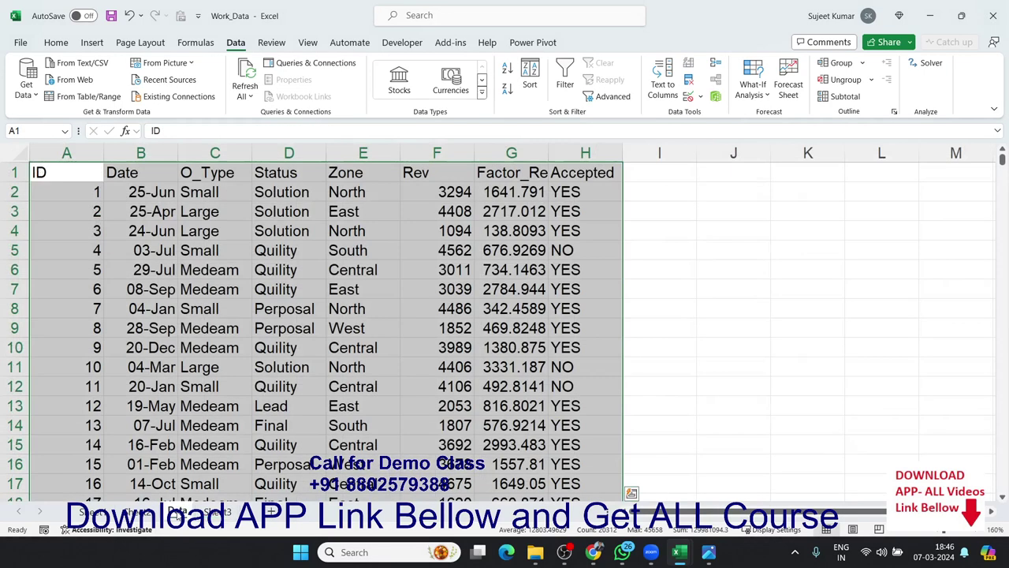
pyautogui.click(140, 512)
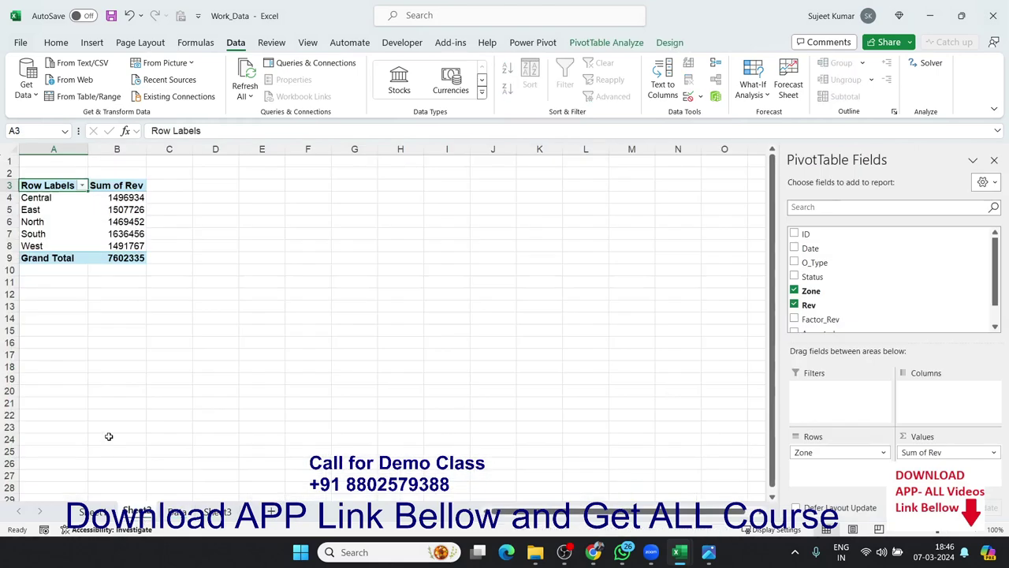
pyautogui.click(92, 233)
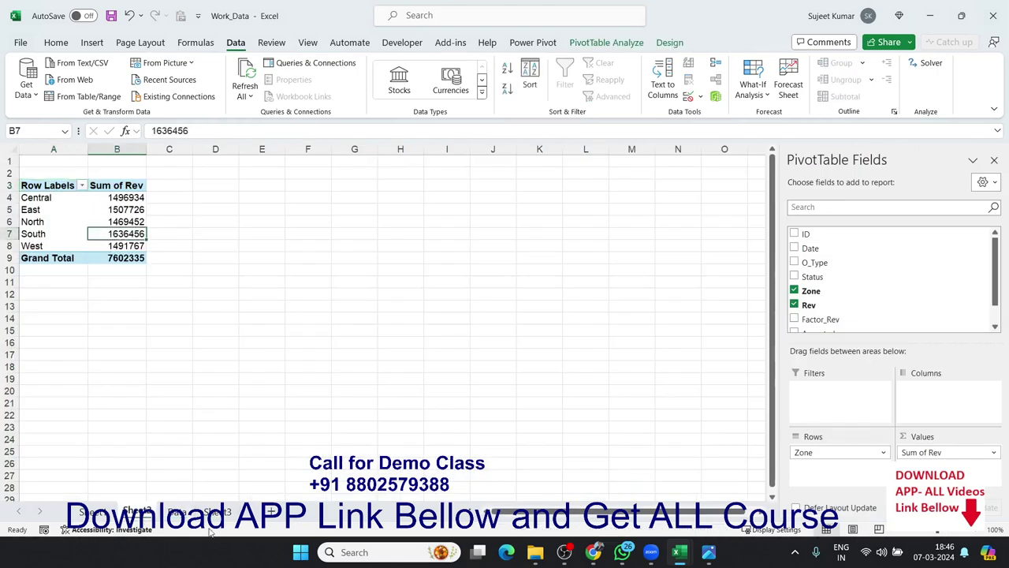
pyautogui.click(178, 513)
pyautogui.click(134, 512)
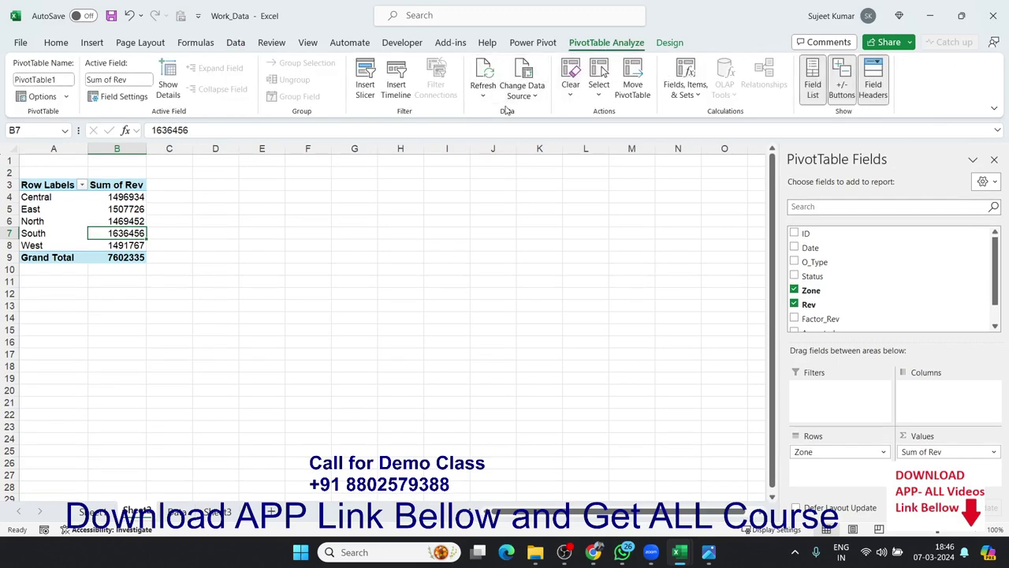
pyautogui.click(522, 94)
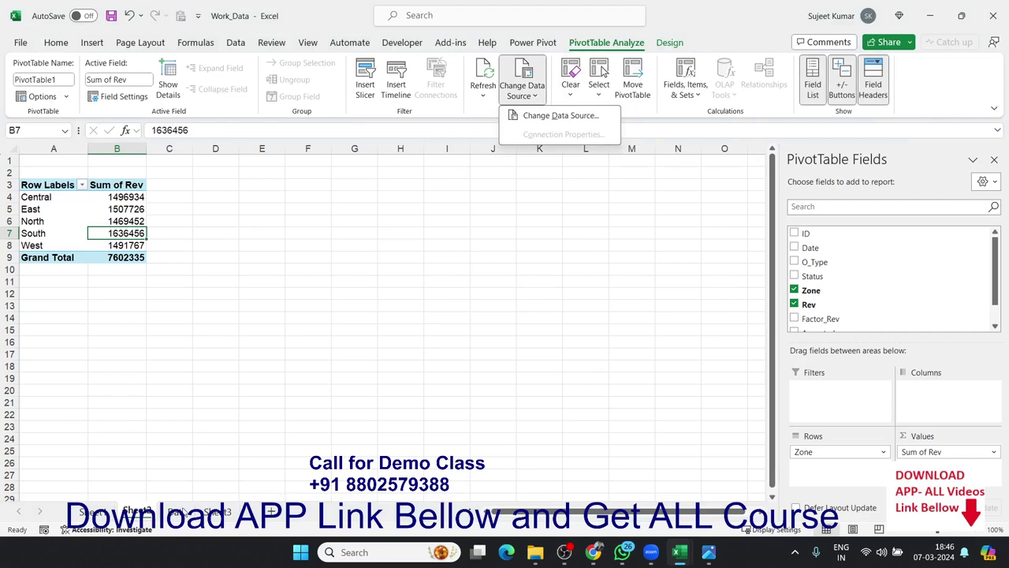
pyautogui.click(178, 513)
pyautogui.click(185, 513)
# Start a GROUPBY formula in Sheet3!F4 using Data!E:E as the row fields
pyautogui.click(219, 512)
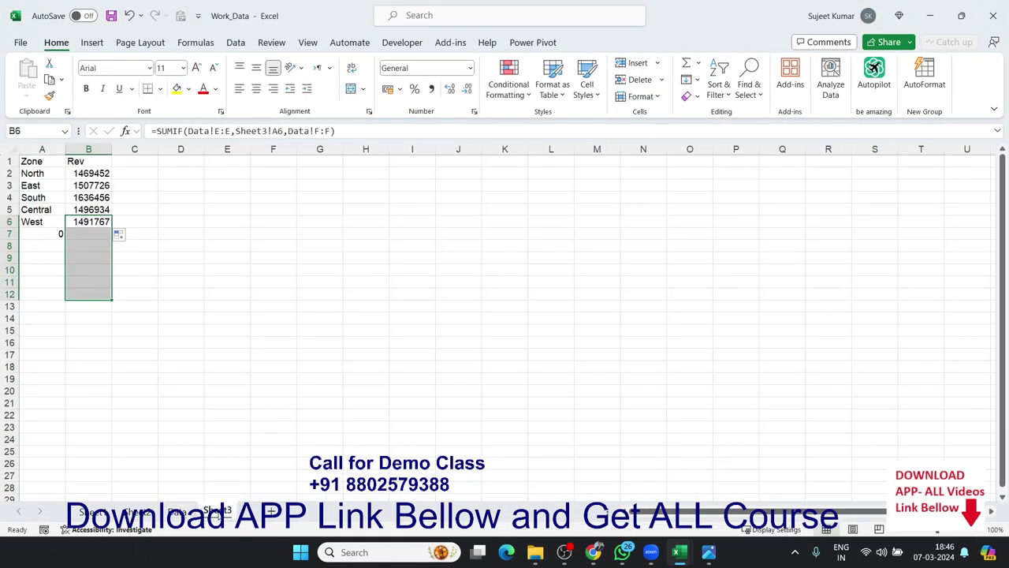
pyautogui.click(273, 201)
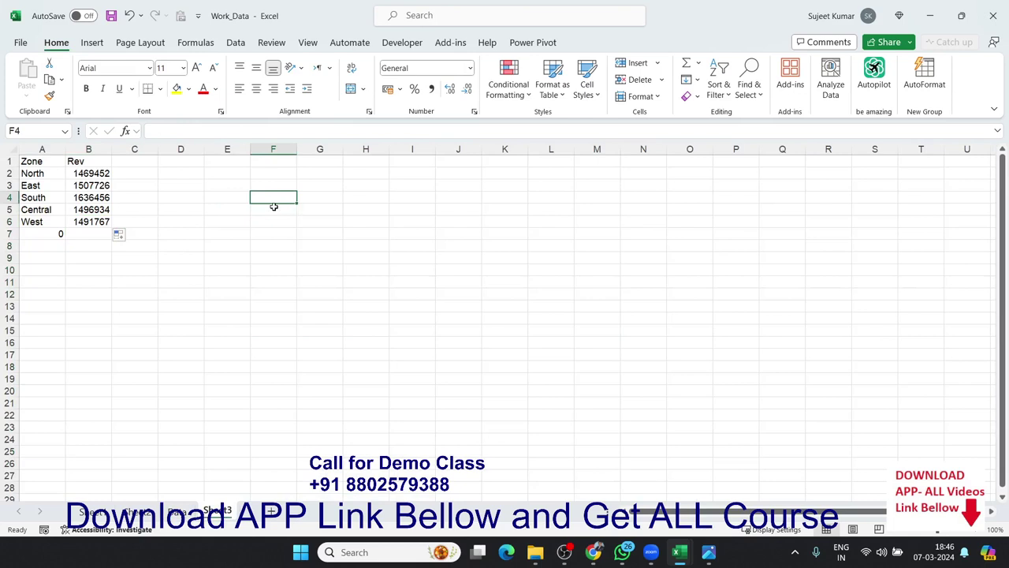
pyautogui.write('=')
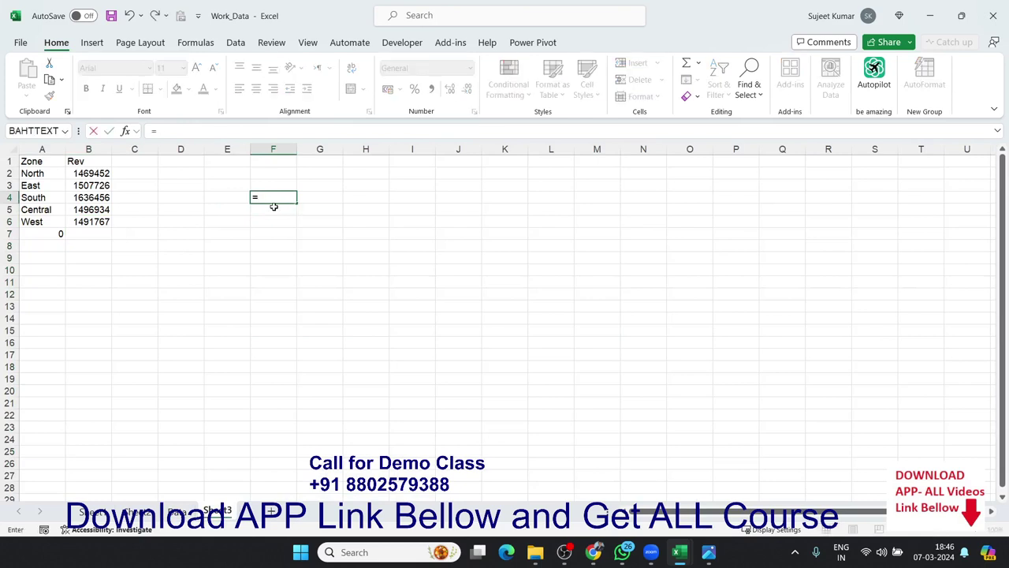
pyautogui.write('grou')
pyautogui.doubleClick(274, 211)
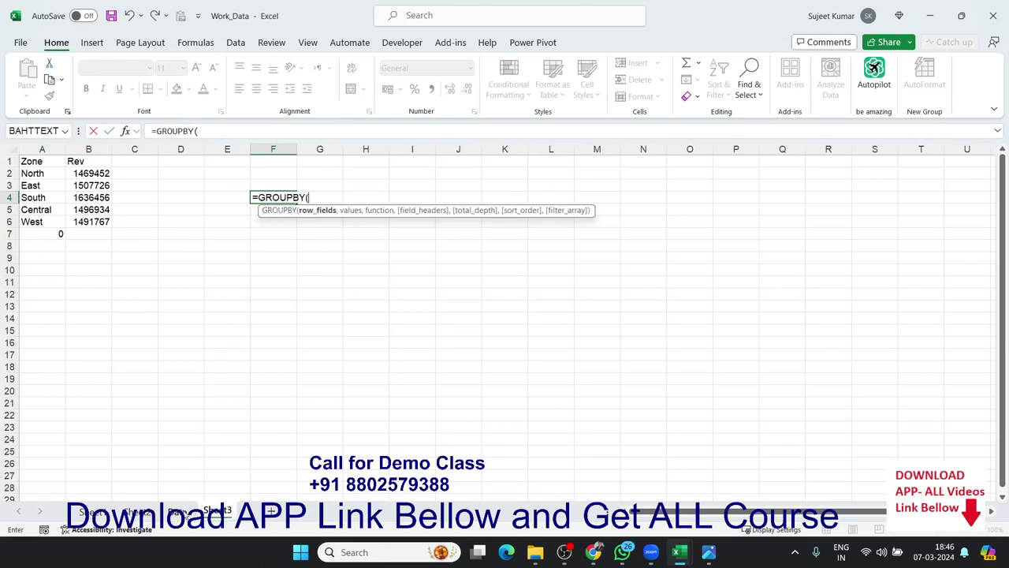
pyautogui.click(179, 512)
pyautogui.click(363, 153)
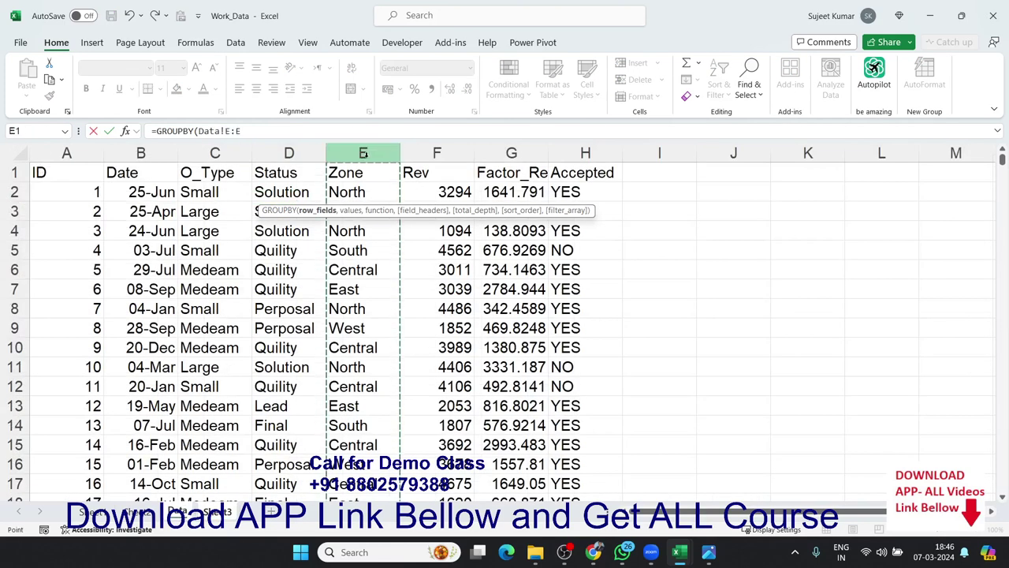
# Add Data!F:F as values, SUM, and 3 for headers and totals, then commit
pyautogui.write(',')
pyautogui.click(437, 153)
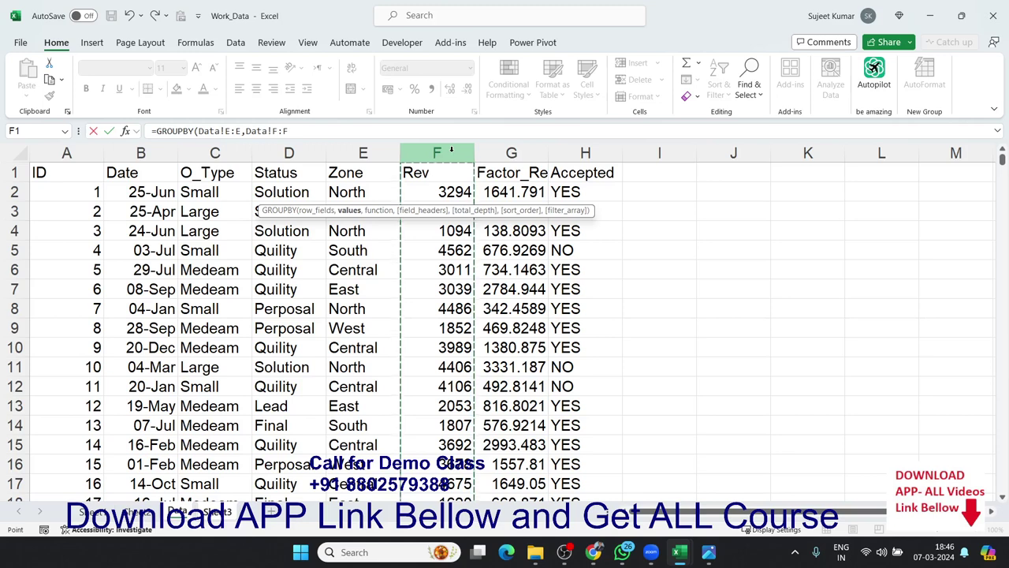
pyautogui.write(',')
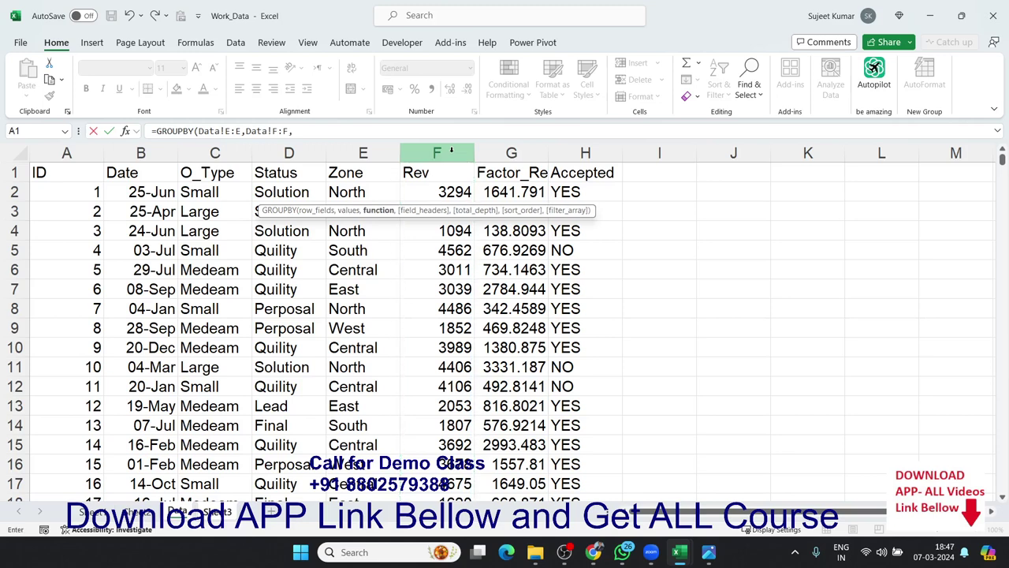
pyautogui.write('SUM')
pyautogui.write(',')
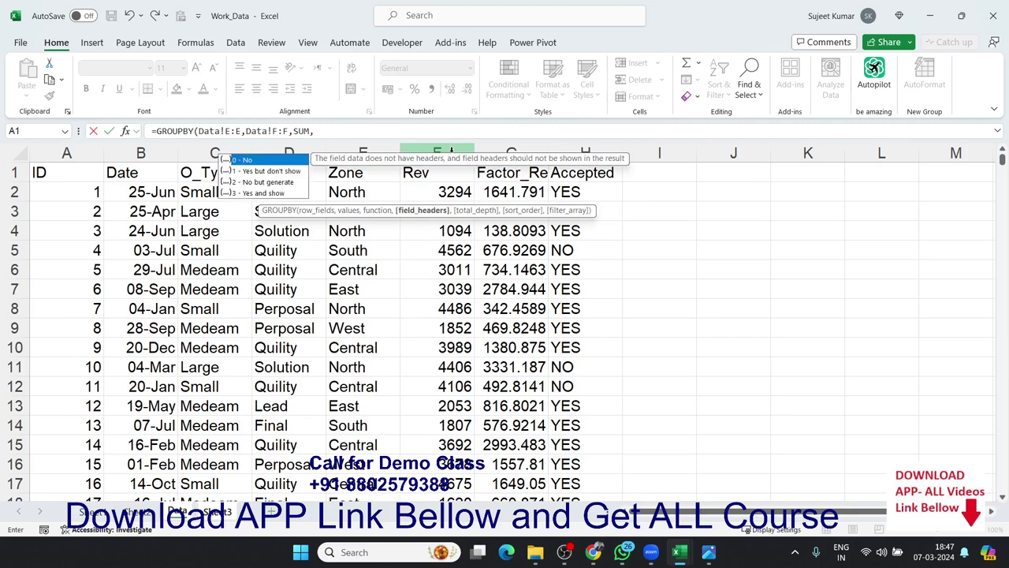
pyautogui.press('Down')
pyautogui.press('Down')
pyautogui.press('Down')
pyautogui.press('Tab')
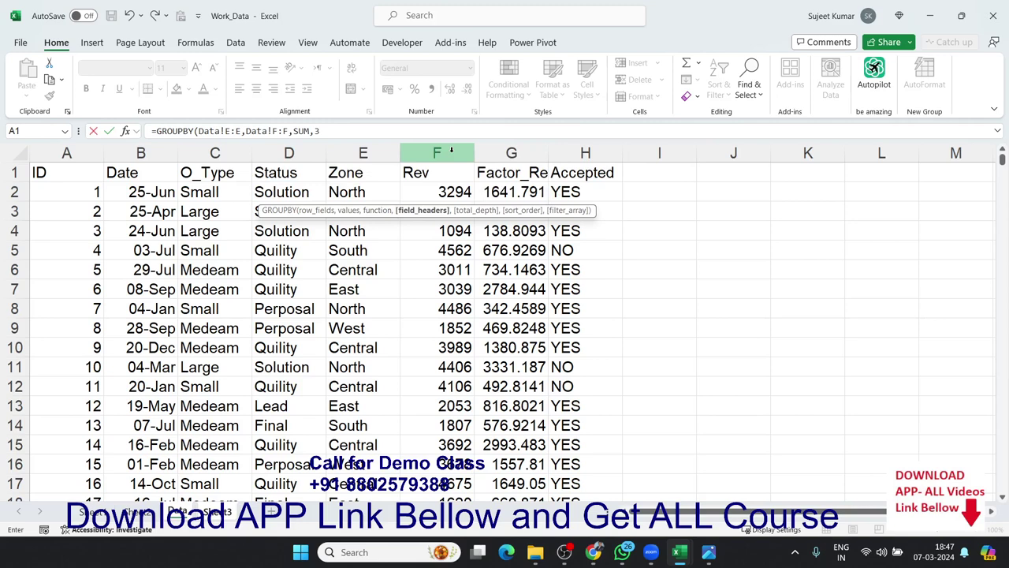
pyautogui.press('Return')
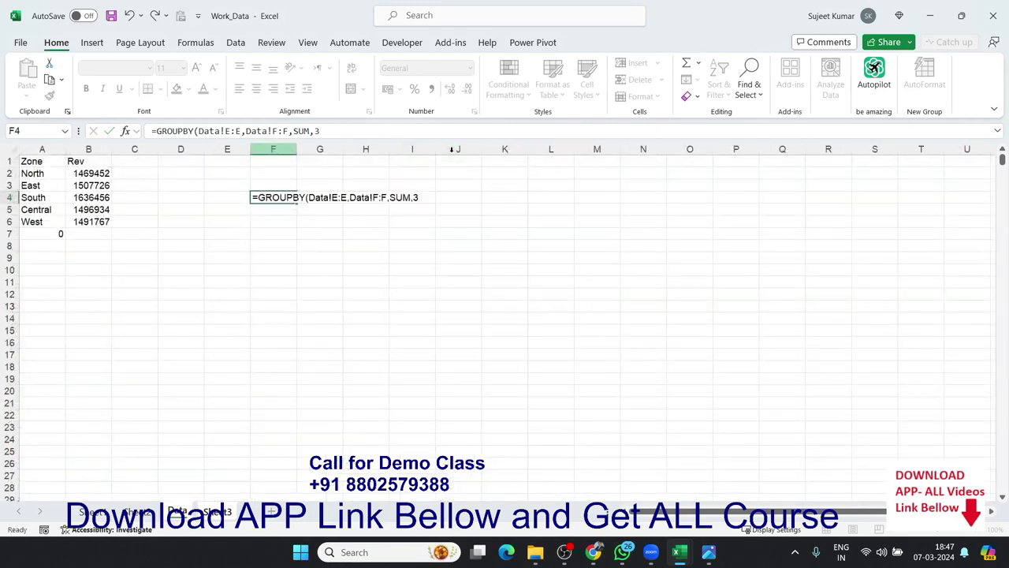
pyautogui.press('Up')
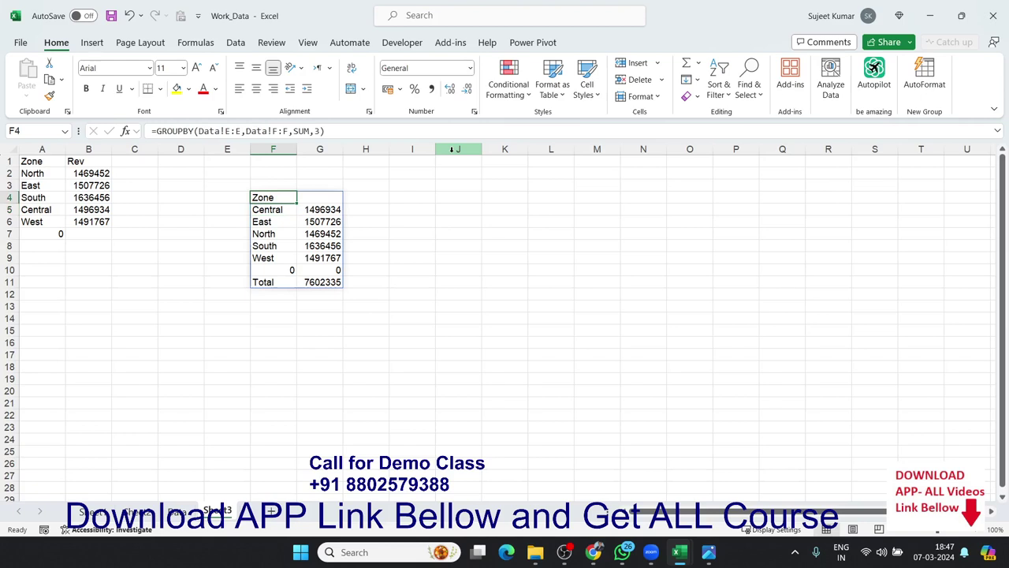
pyautogui.click(302, 209)
pyautogui.press('Down')
pyautogui.press('Down')
pyautogui.press('Down')
pyautogui.moveTo(292, 281); pyautogui.dragTo(324, 281)
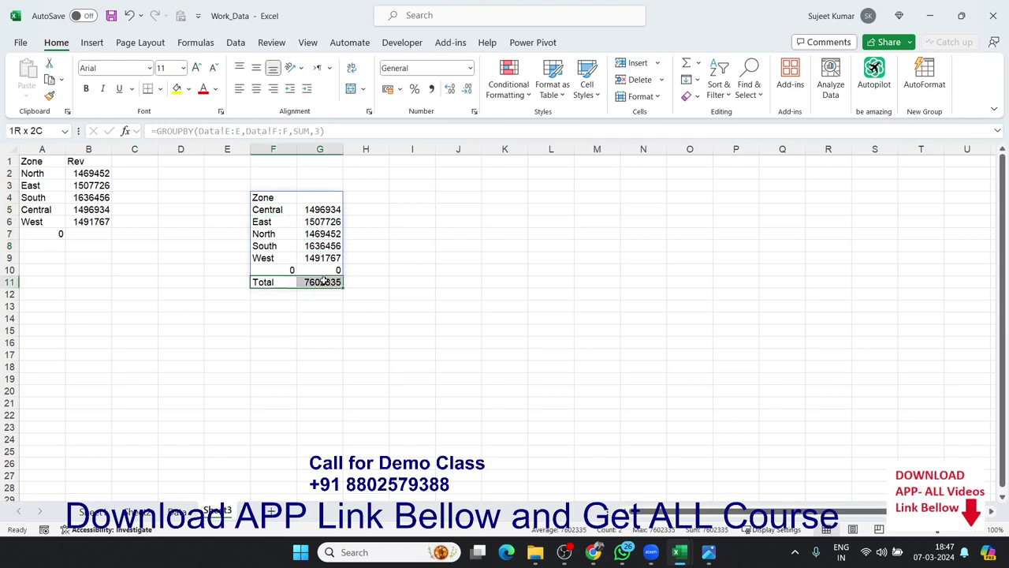
pyautogui.click(284, 257)
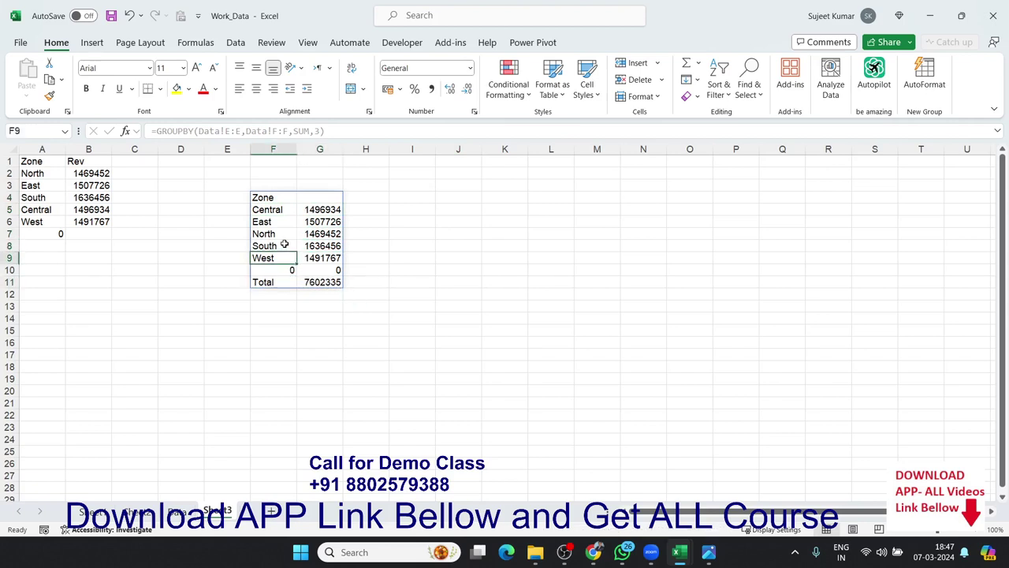
pyautogui.click(260, 197)
pyautogui.doubleClick(259, 196)
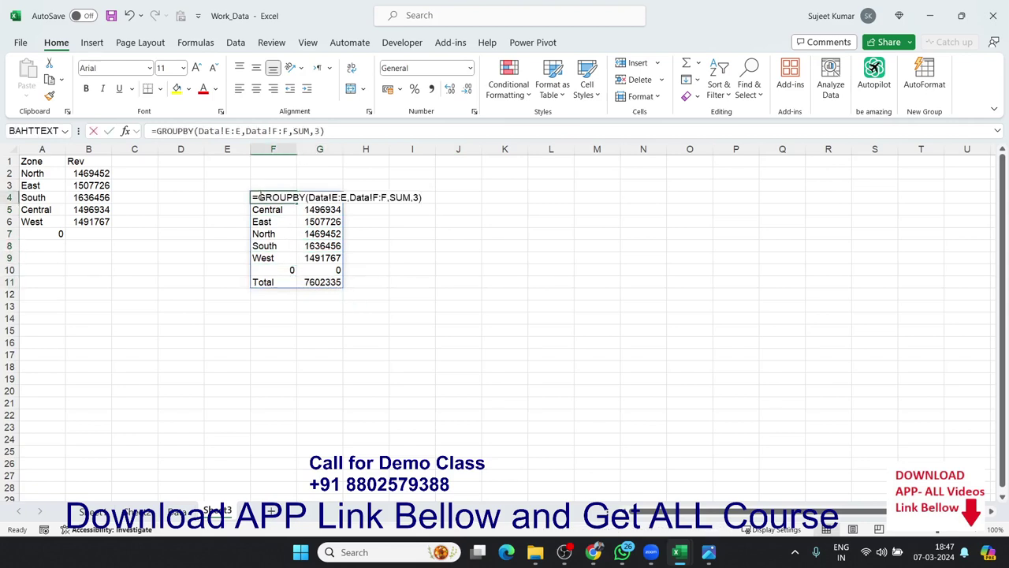
pyautogui.press('Escape')
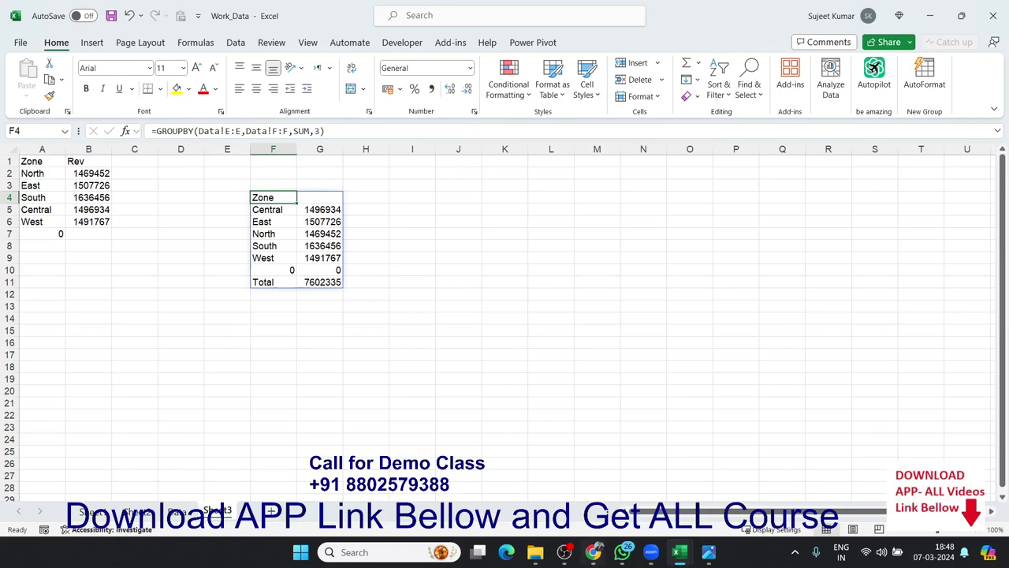
# Open 1Excel.jpg in Photos from the taskbar and maximize the window
pyautogui.click(715, 557)
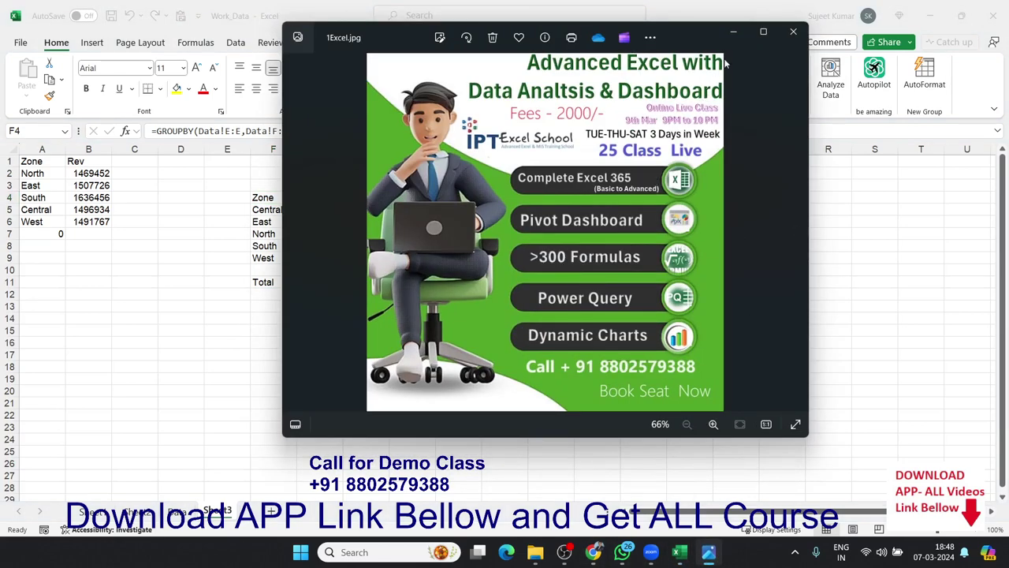
pyautogui.click(759, 37)
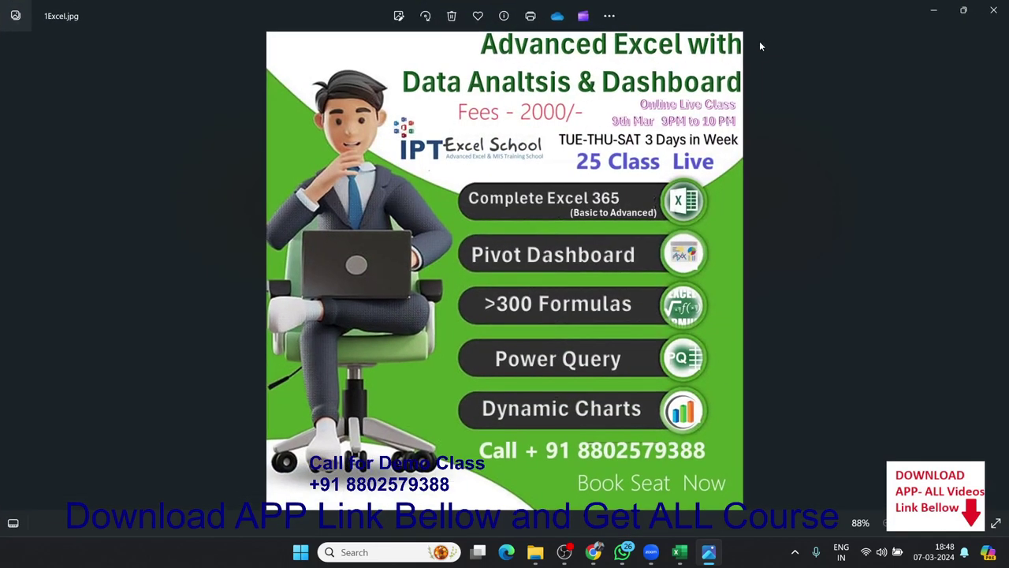